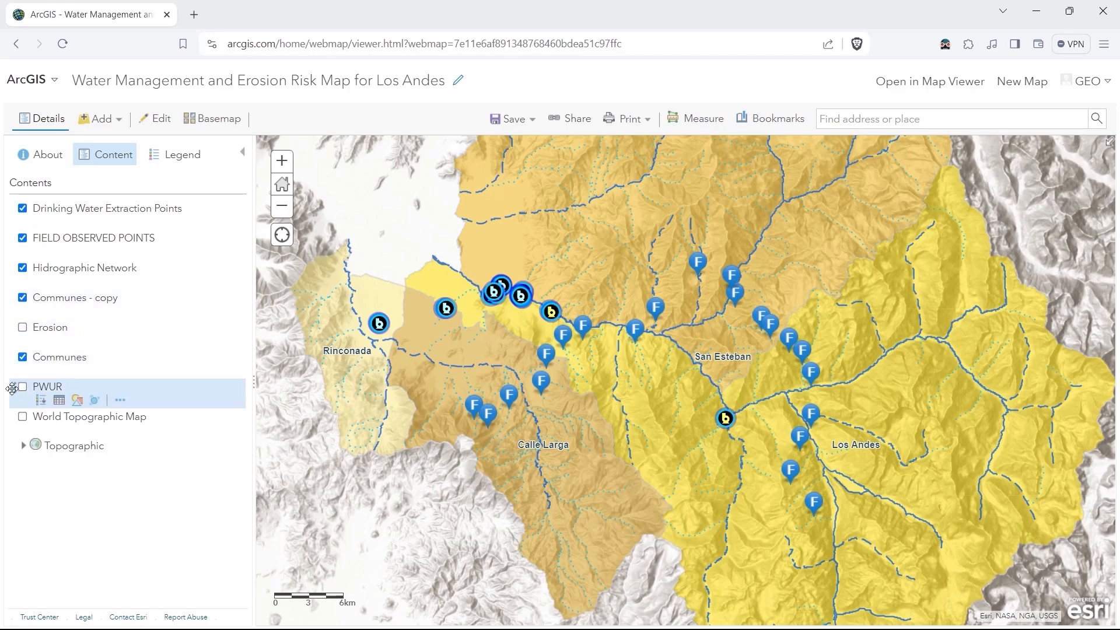
Move the PWUR layer to the top of the contents and make it visible with both Communes layers hidden.
{"action": "left_click_drag", "start_coordinate": [12, 389], "coordinate": [21, 205]}
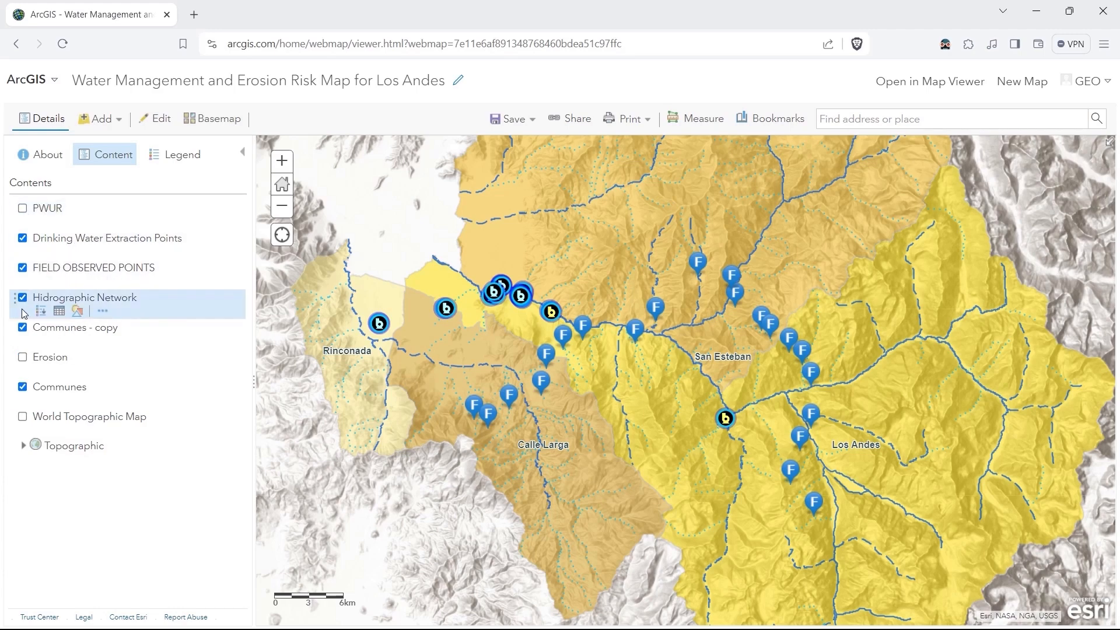
{"action": "left_click", "coordinate": [23, 328]}
{"action": "left_click", "coordinate": [23, 388]}
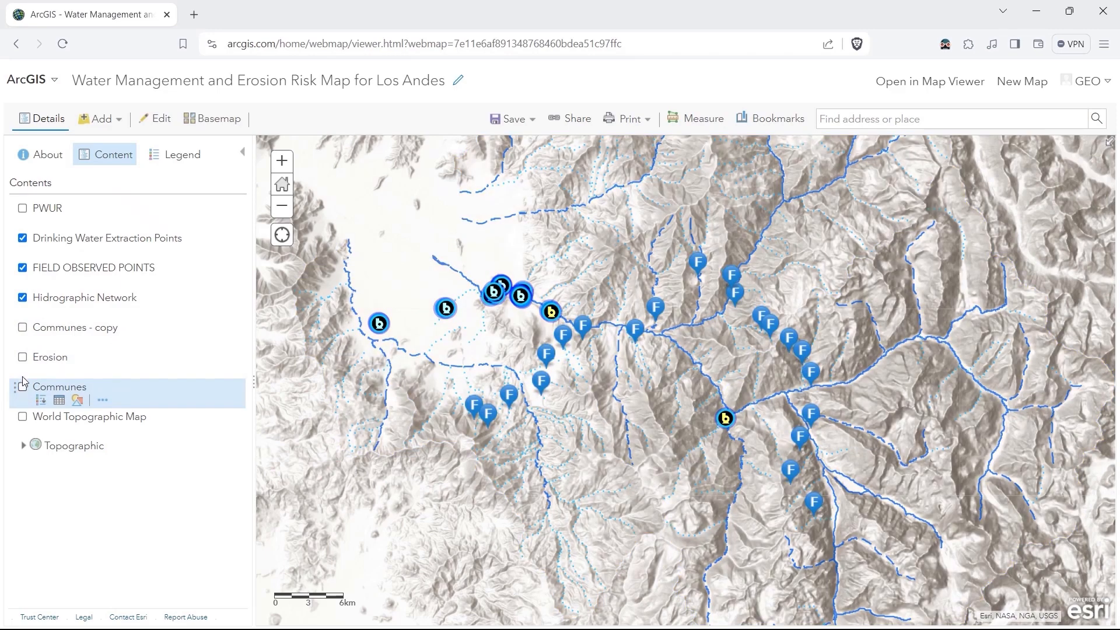
{"action": "left_click", "coordinate": [24, 210]}
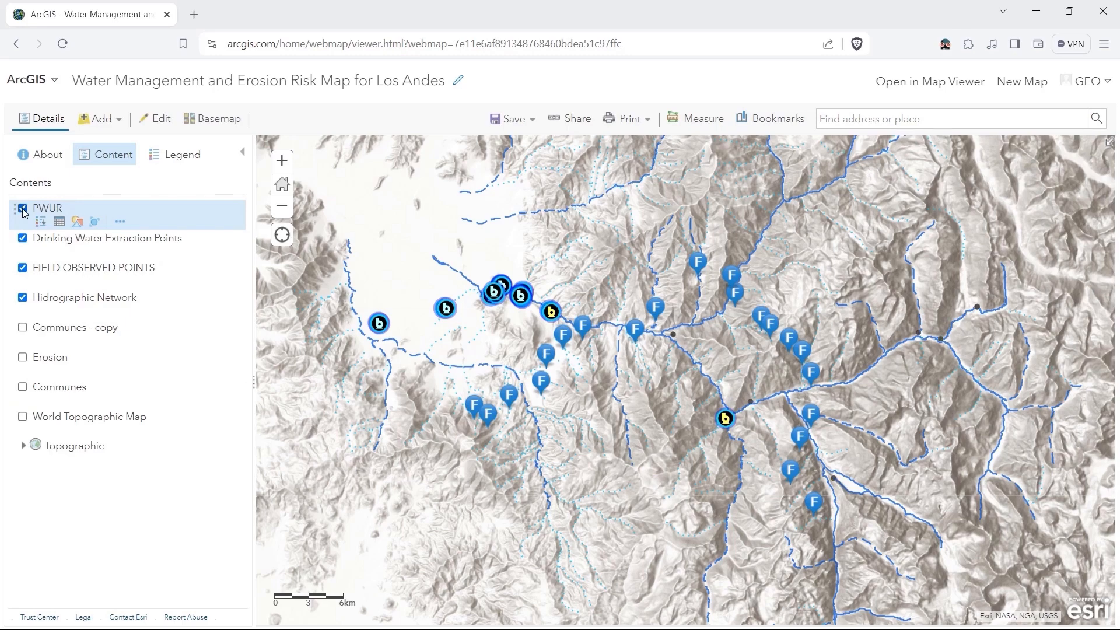
Add the water-extraction PNG from the copied iconfinder URL as a custom symbol image for the PWUR layer.
{"action": "left_click", "coordinate": [78, 222]}
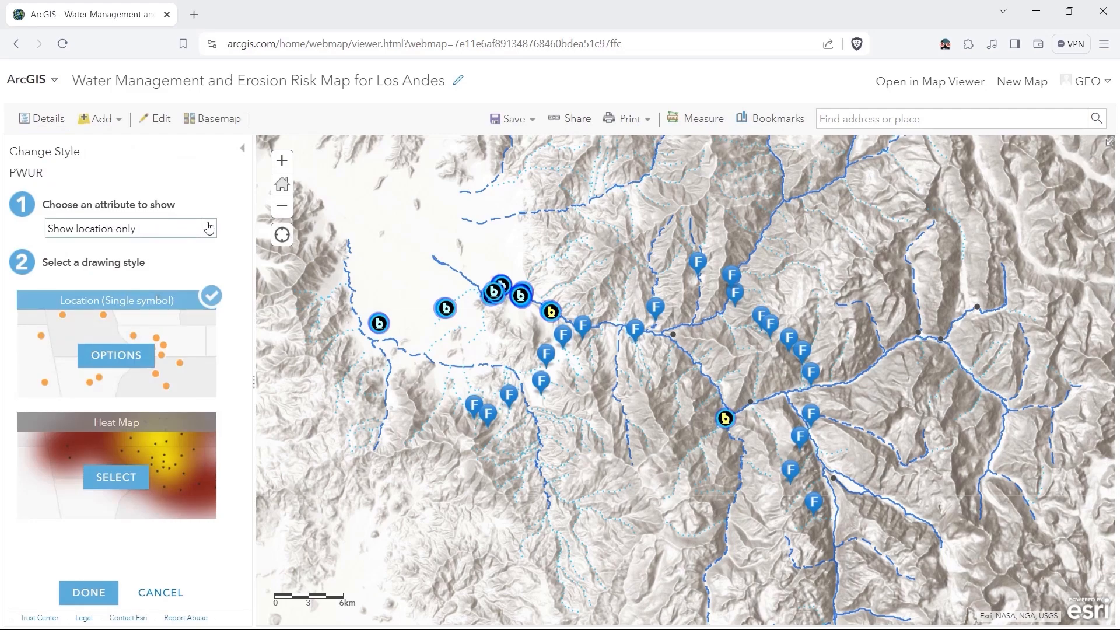
{"action": "left_click", "coordinate": [116, 355]}
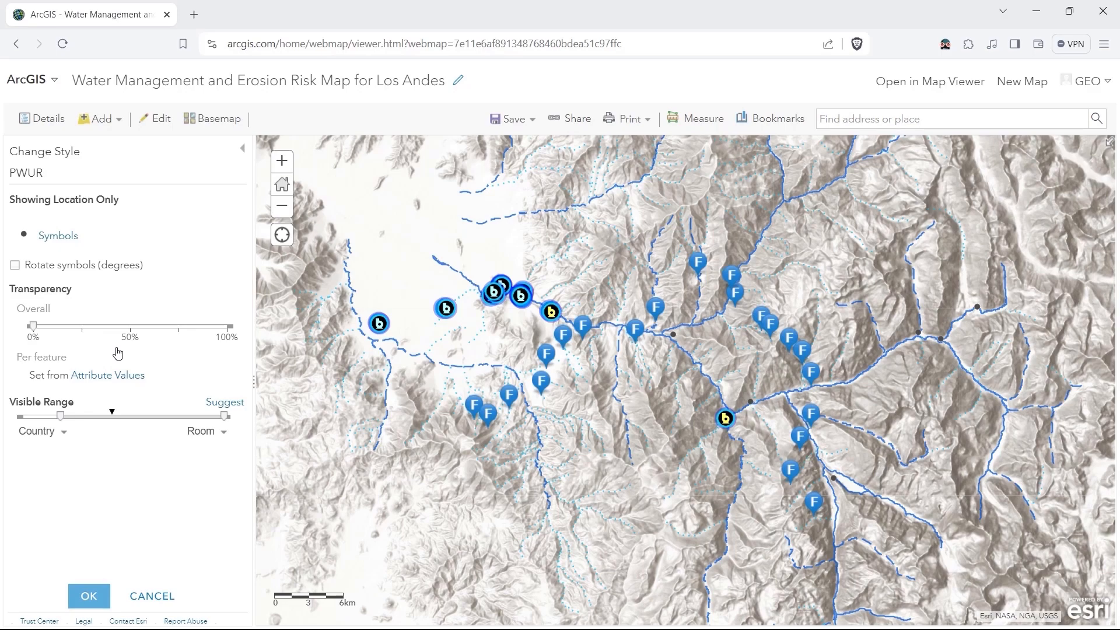
{"action": "left_click", "coordinate": [25, 238]}
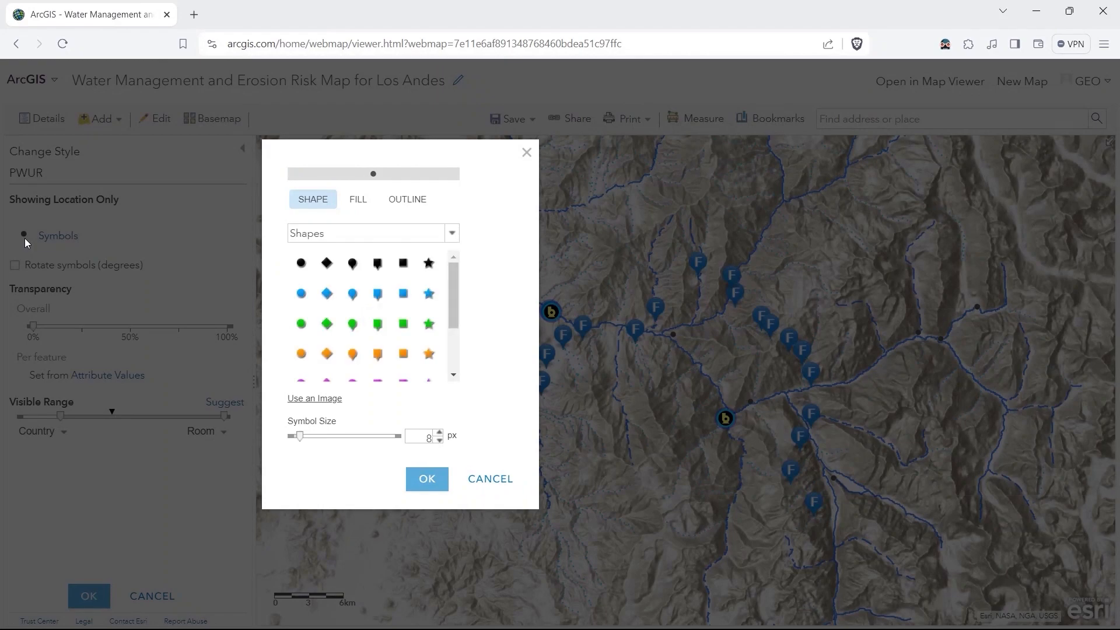
{"action": "left_click", "coordinate": [313, 401]}
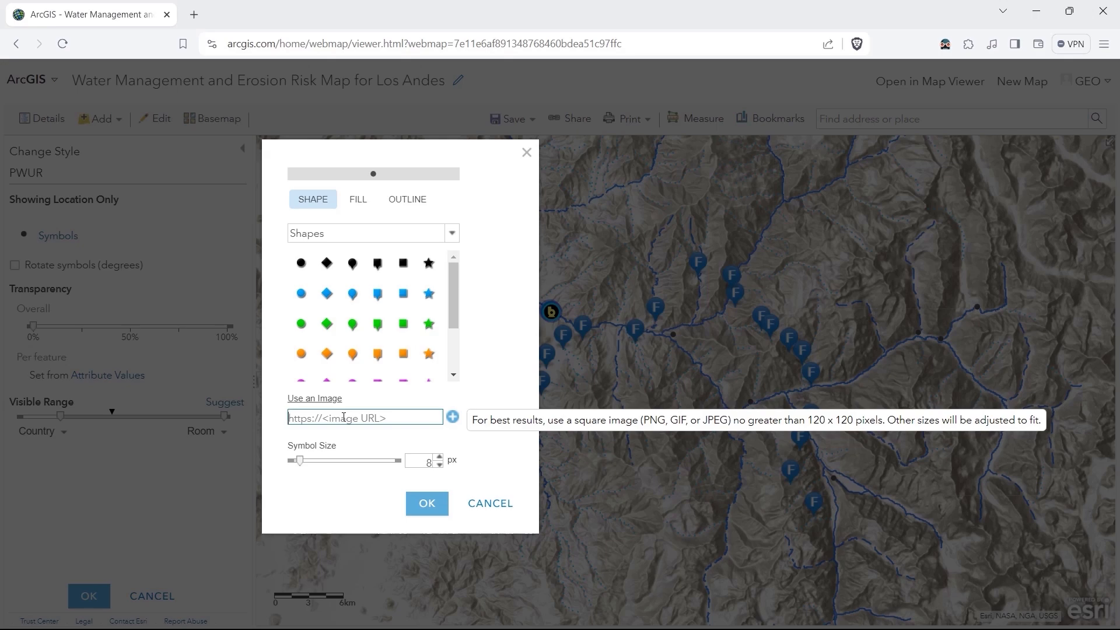
{"action": "key", "text": "ctrl+v"}
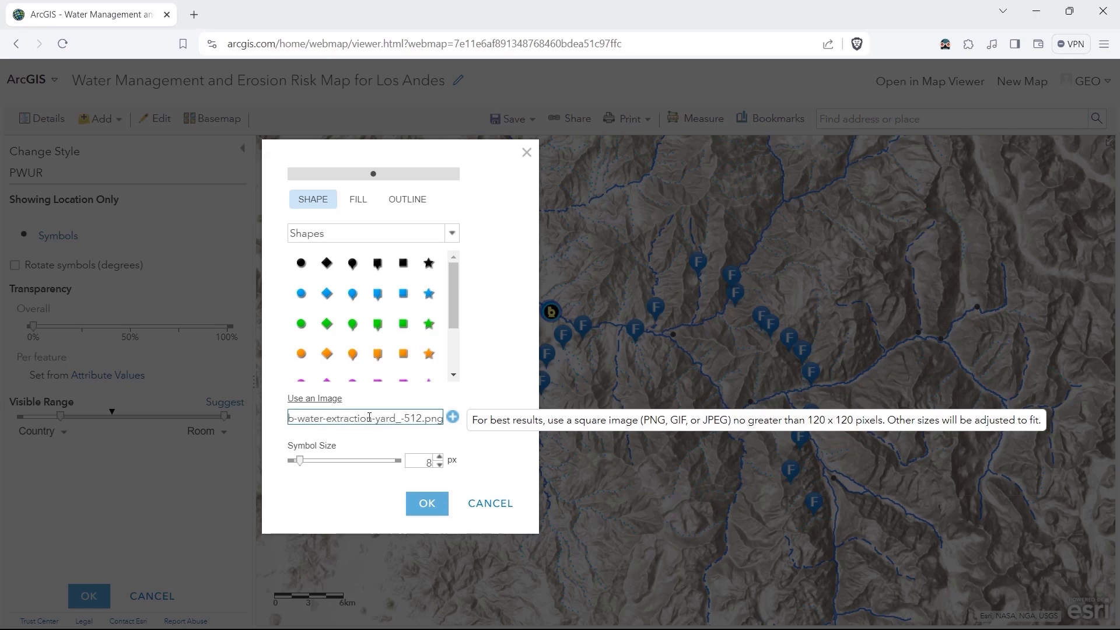
{"action": "left_click", "coordinate": [453, 417]}
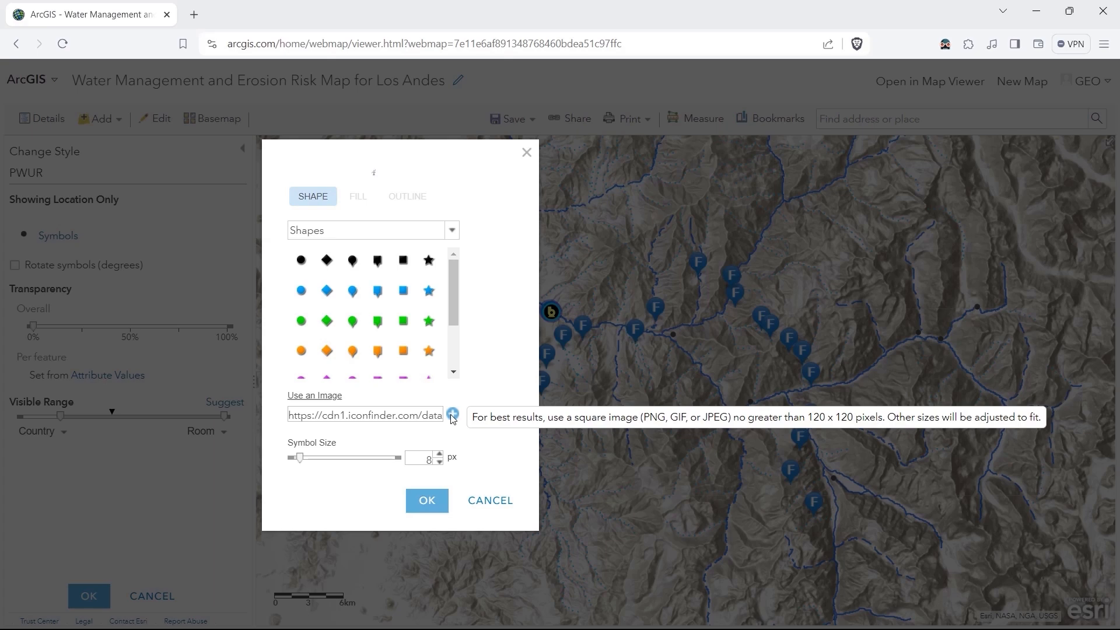
Choose the tap picture from Custom Images as the PWUR symbol, set its size to 40 px and apply the style.
{"action": "left_click", "coordinate": [448, 233]}
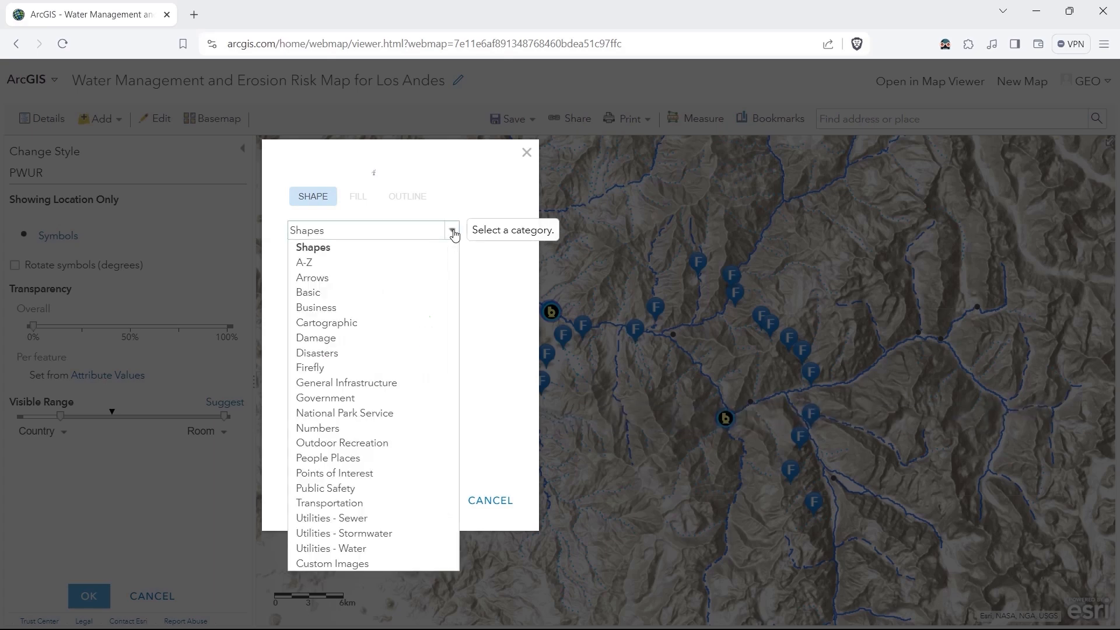
{"action": "left_click", "coordinate": [341, 563]}
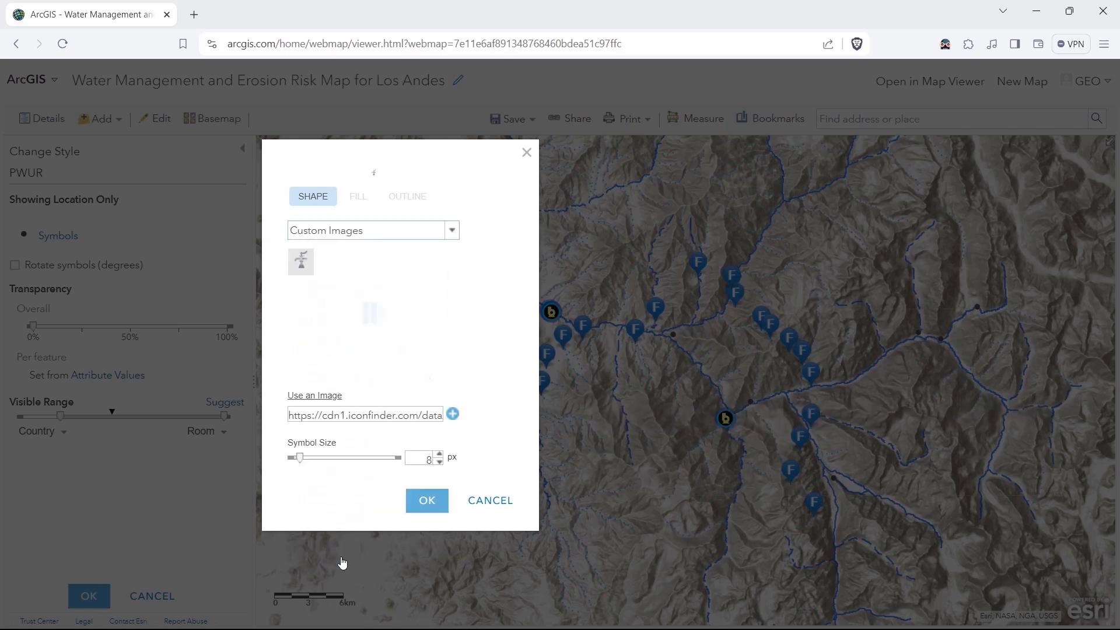
{"action": "left_click", "coordinate": [301, 262]}
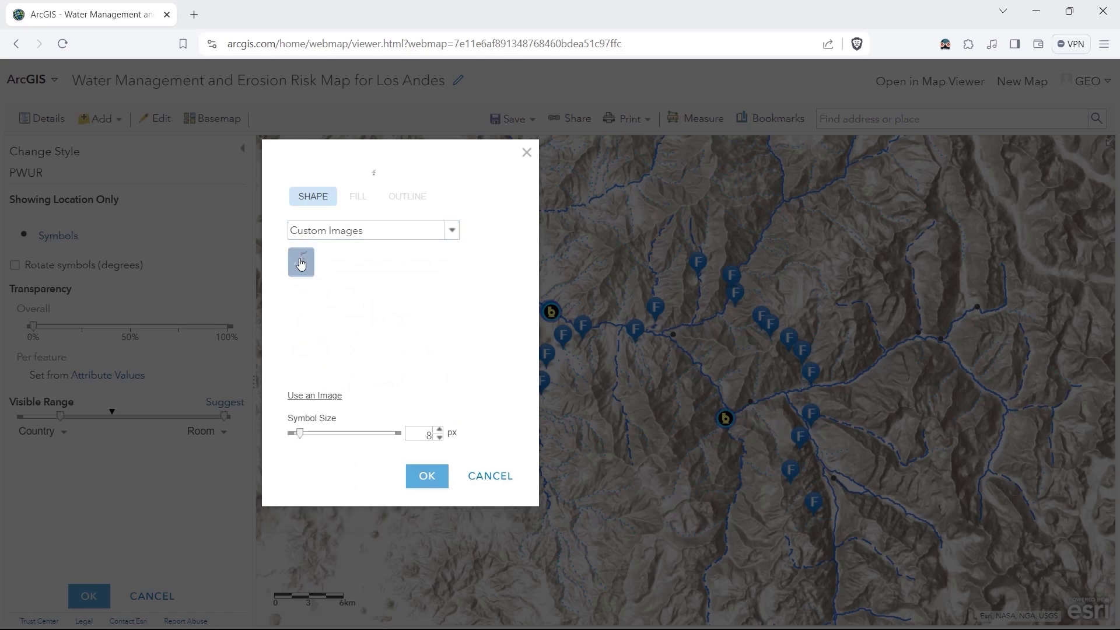
{"action": "double_click", "coordinate": [423, 442]}
{"action": "type", "text": "40"}
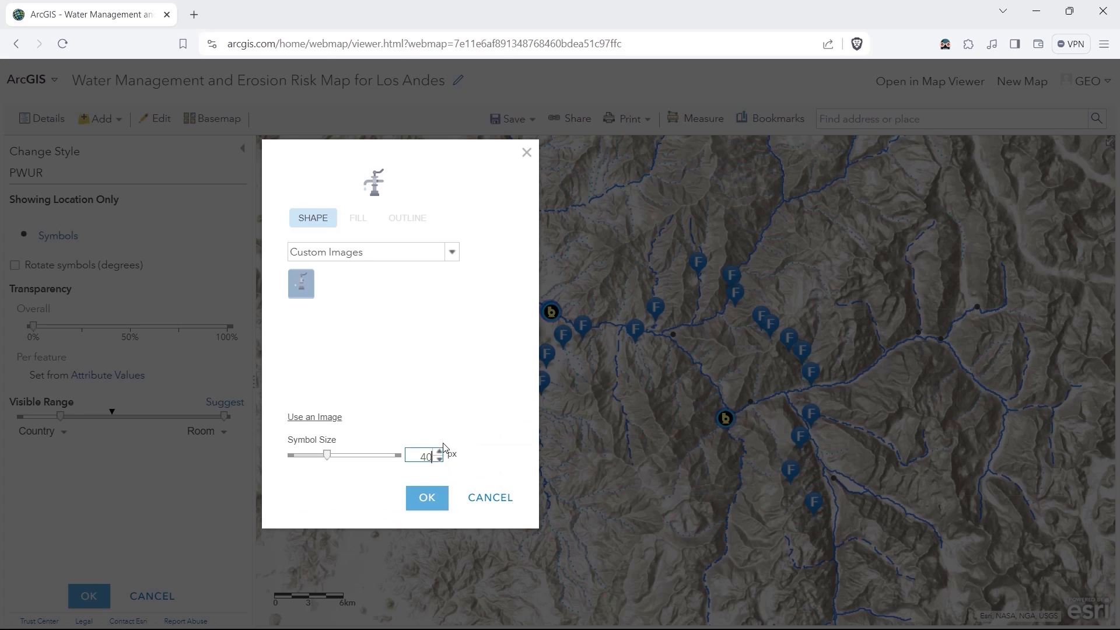
{"action": "left_click", "coordinate": [429, 499]}
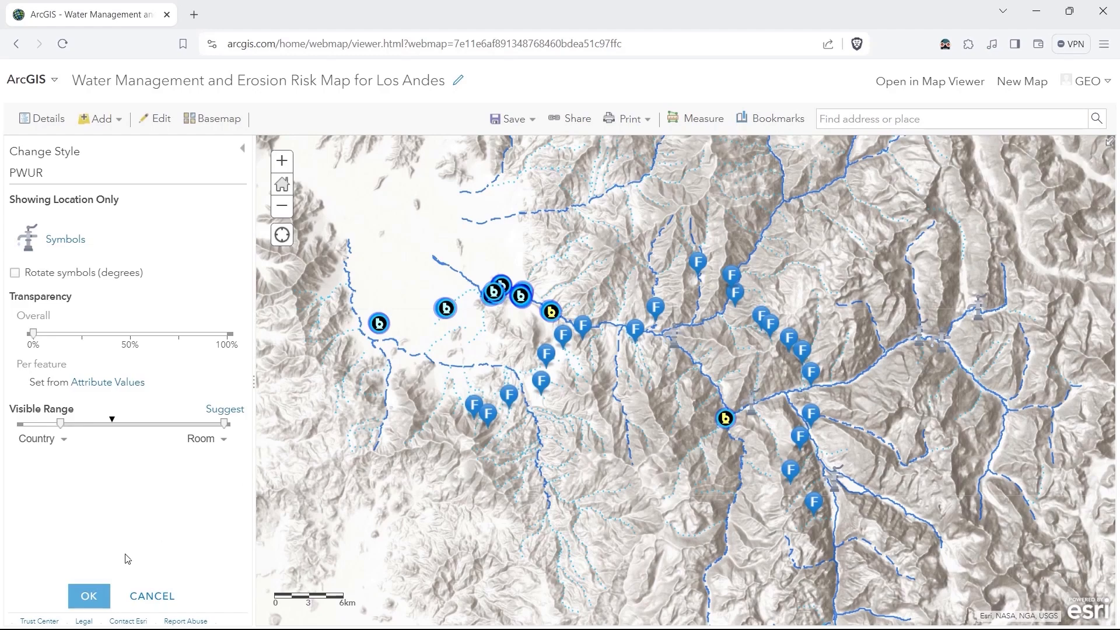
{"action": "left_click", "coordinate": [84, 597]}
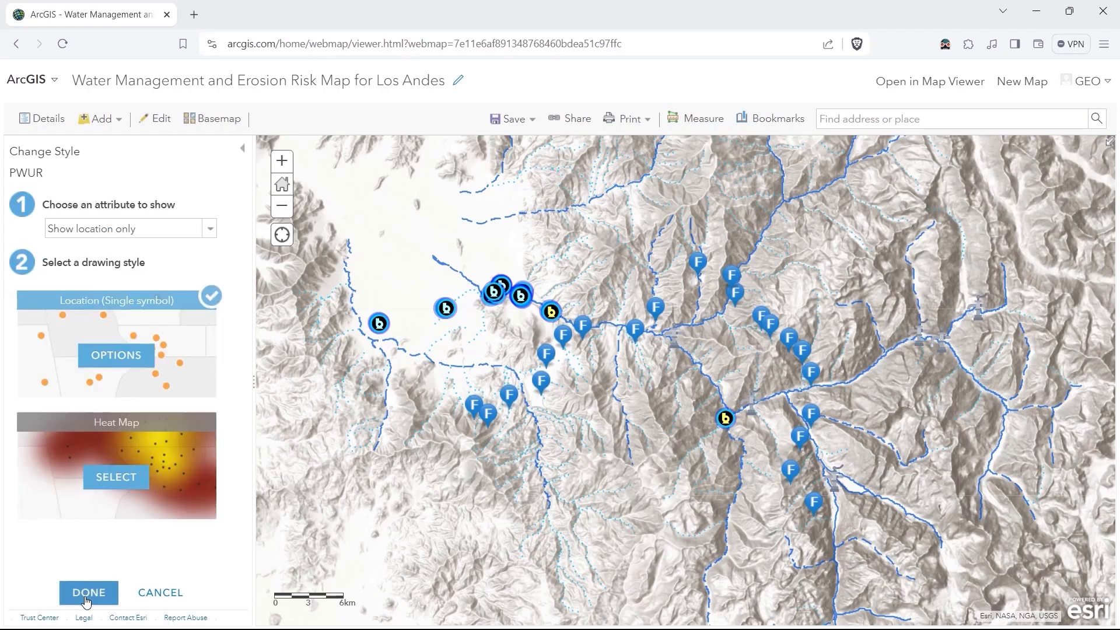
{"action": "left_click", "coordinate": [87, 595]}
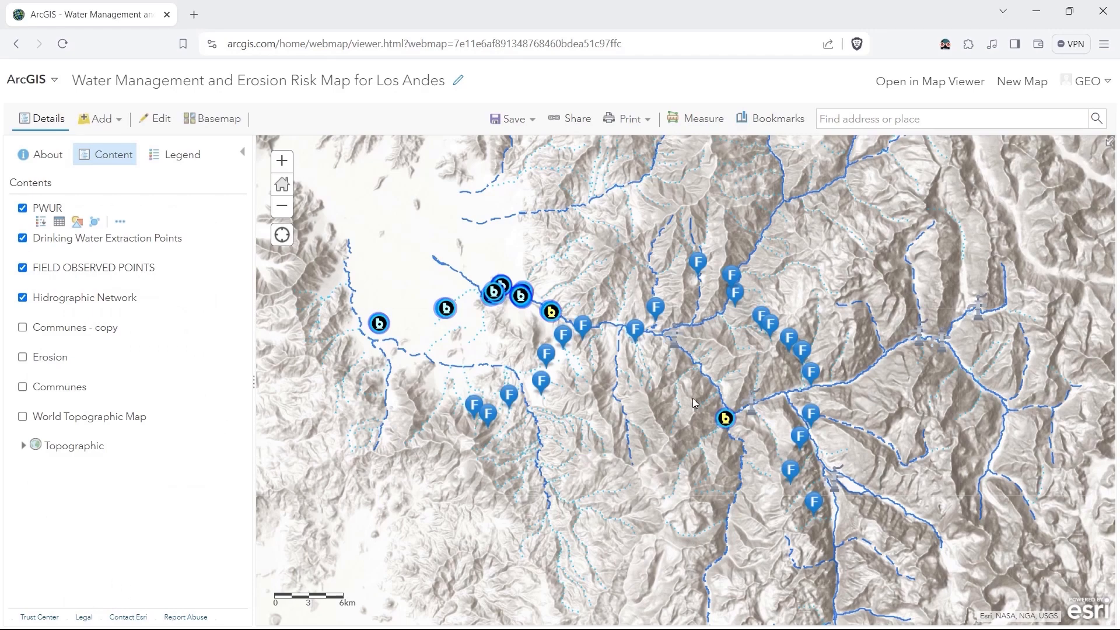
Show the Communes layer again and inspect the PWUR tap symbols along the rivers over it.
{"action": "left_click_drag", "start_coordinate": [907, 353], "coordinate": [637, 289]}
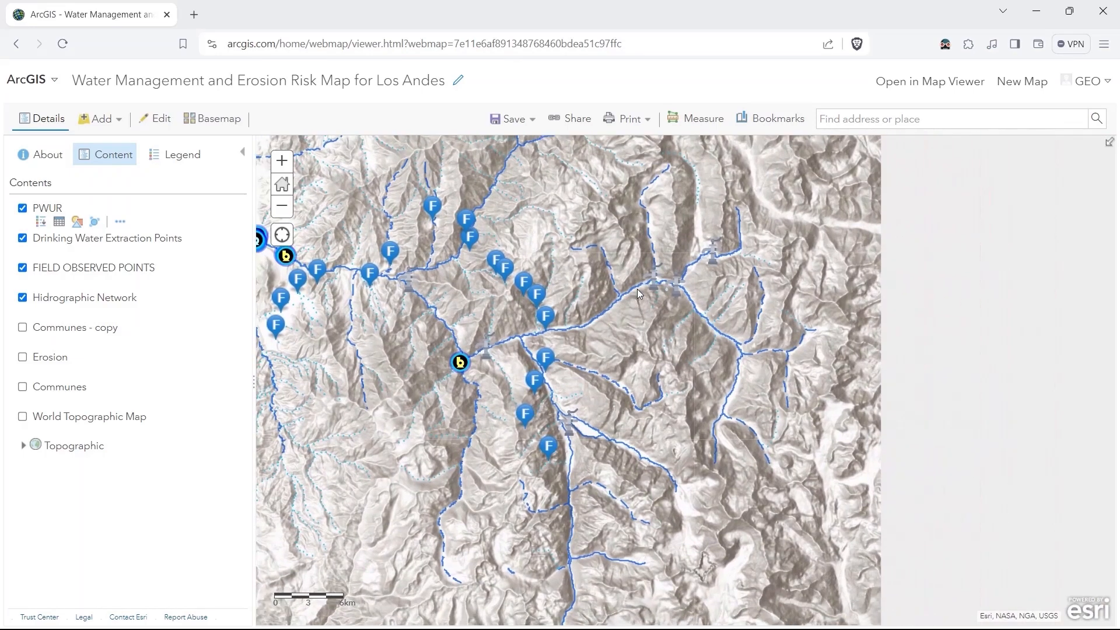
{"action": "scroll", "coordinate": [644, 318], "scroll_direction": "down", "scroll_amount": 1}
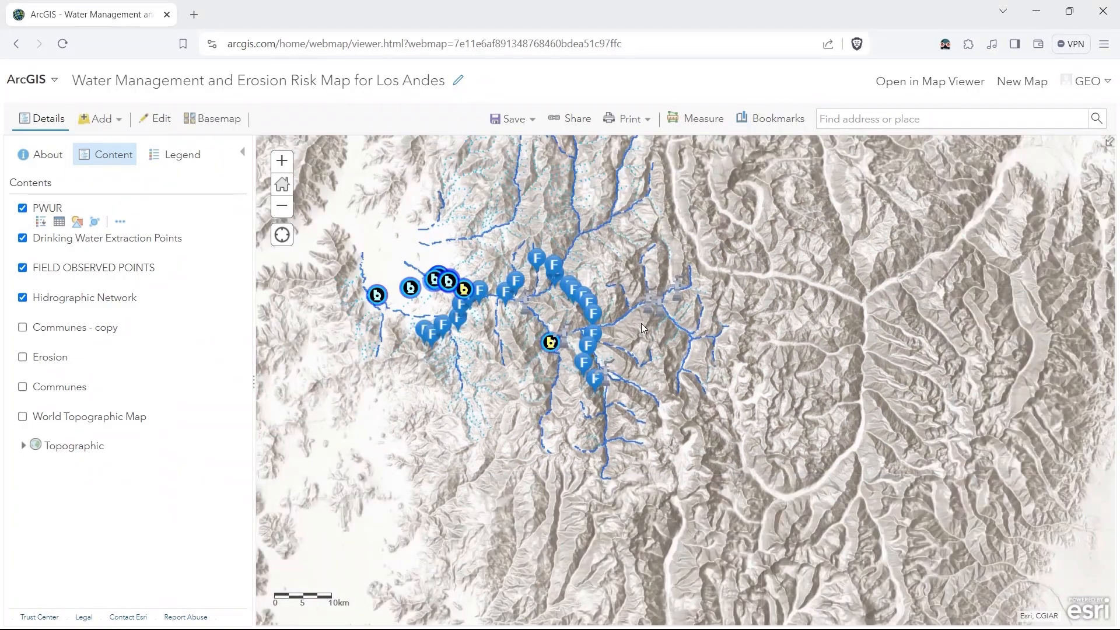
{"action": "left_click_drag", "start_coordinate": [639, 323], "coordinate": [586, 352]}
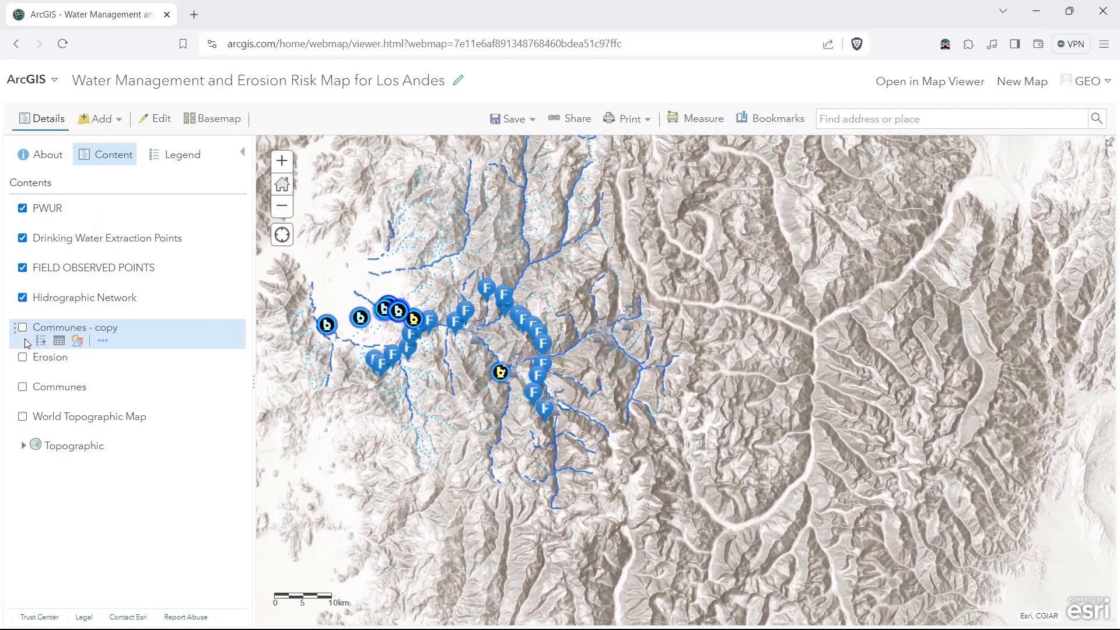
{"action": "left_click", "coordinate": [20, 389]}
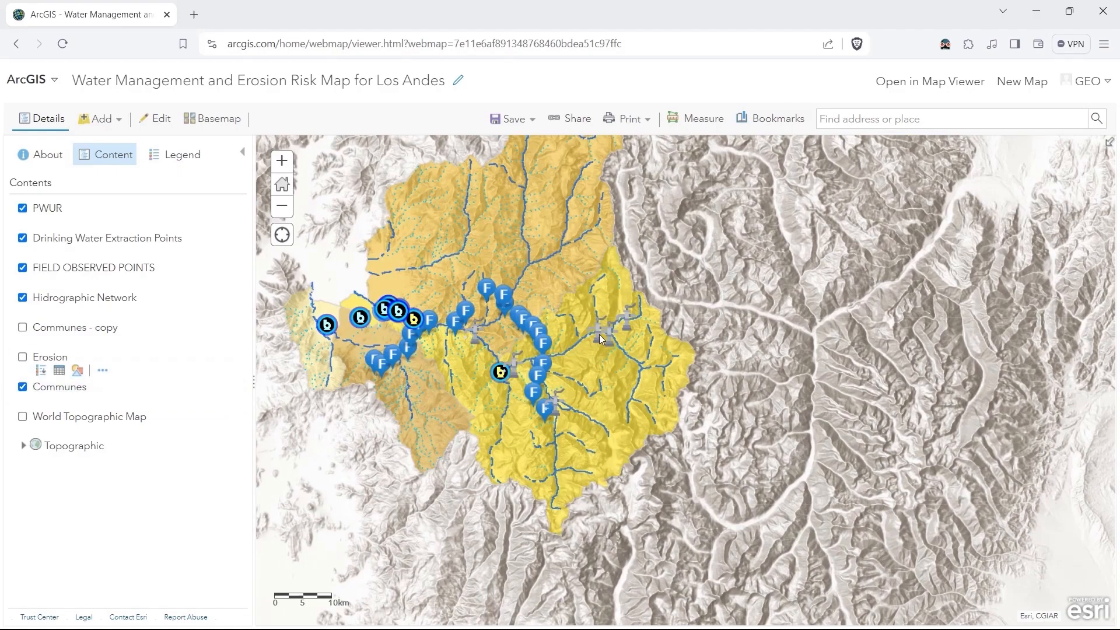
{"action": "scroll", "coordinate": [600, 334], "scroll_direction": "up", "scroll_amount": 2}
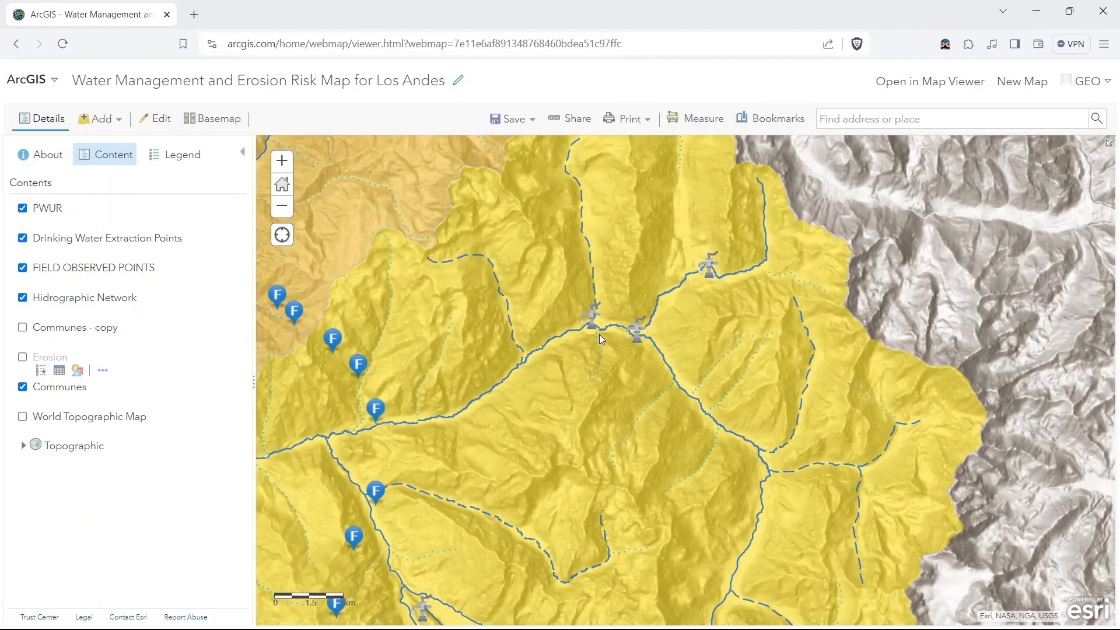
{"action": "scroll", "coordinate": [599, 334], "scroll_direction": "down", "scroll_amount": 2}
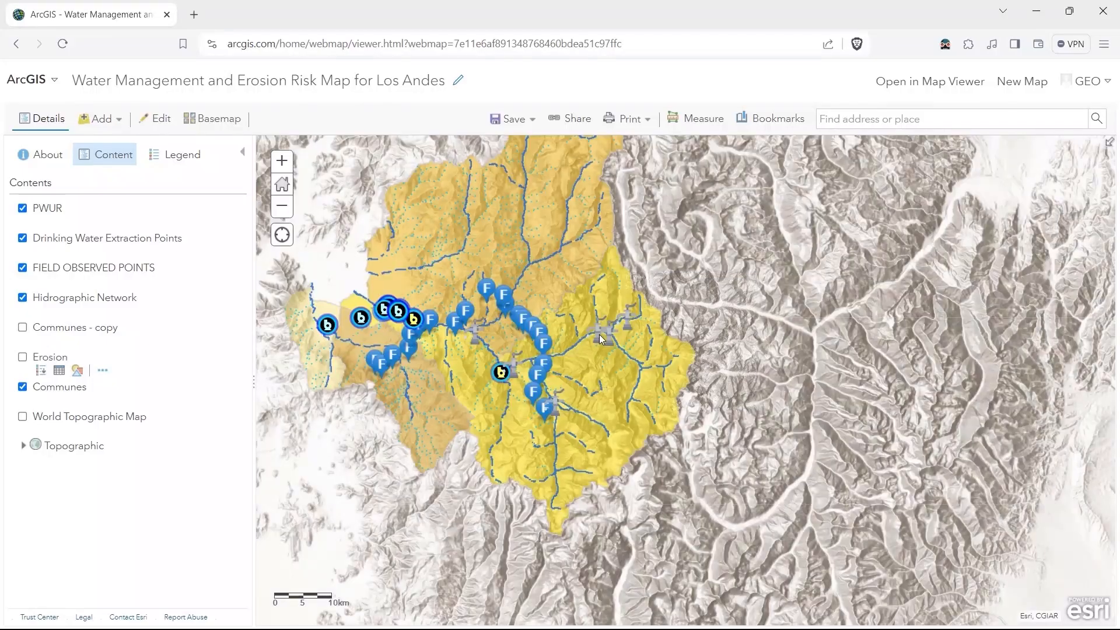
{"action": "scroll", "coordinate": [334, 327], "scroll_direction": "up", "scroll_amount": 2}
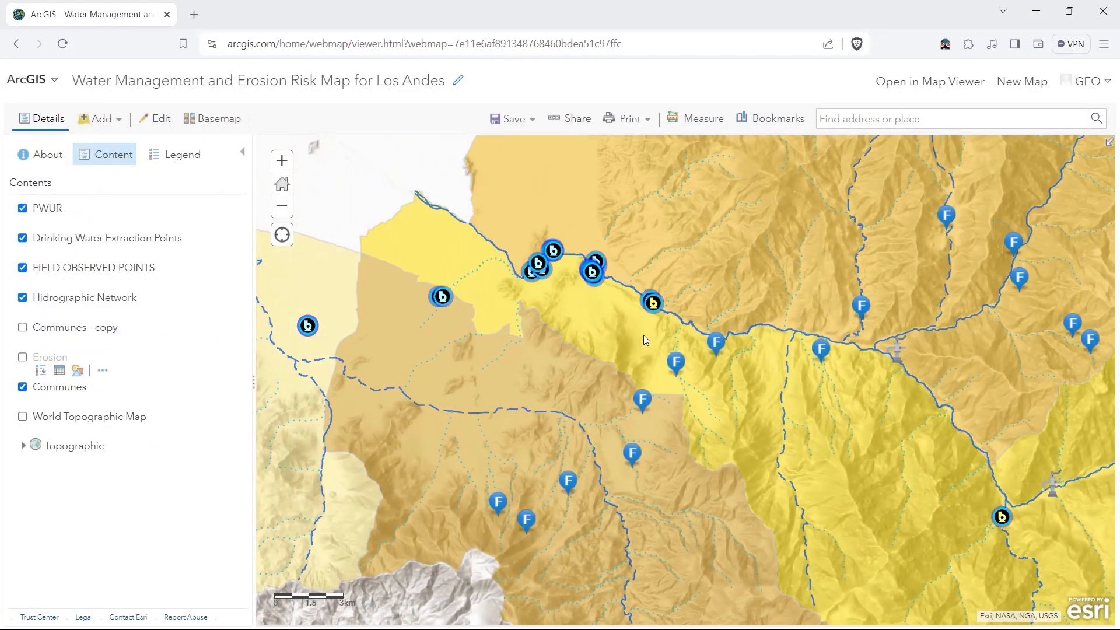
{"action": "left_click_drag", "start_coordinate": [744, 341], "coordinate": [557, 304]}
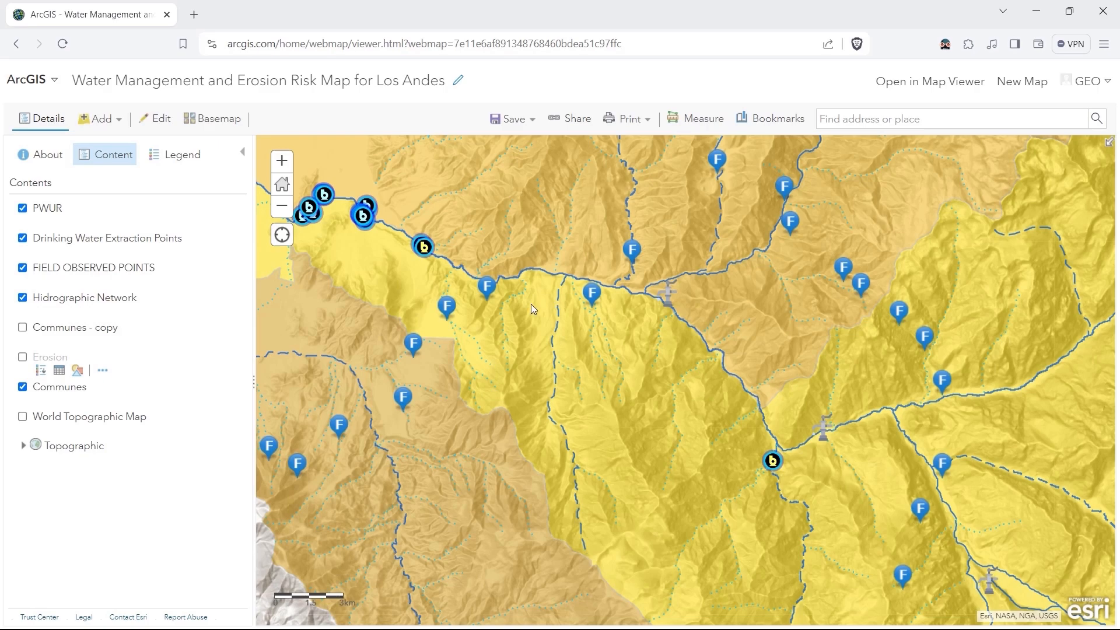
Try rotating the PWUR symbols geographically by the FLOW_RATE_M3S attribute.
{"action": "mouse_move", "coordinate": [79, 223]}
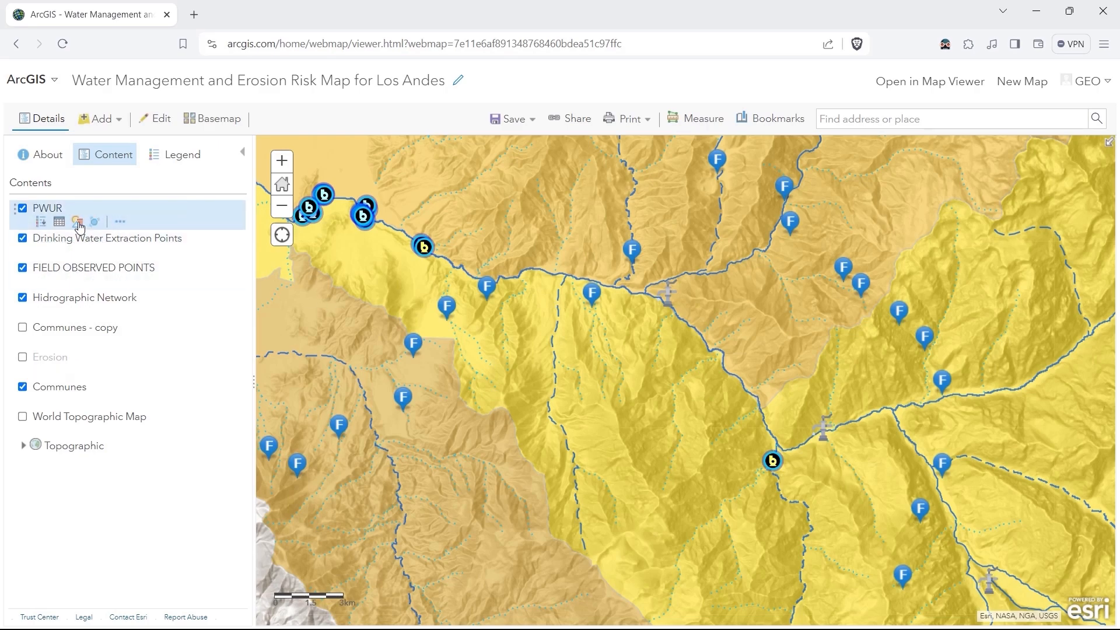
{"action": "left_click", "coordinate": [78, 221]}
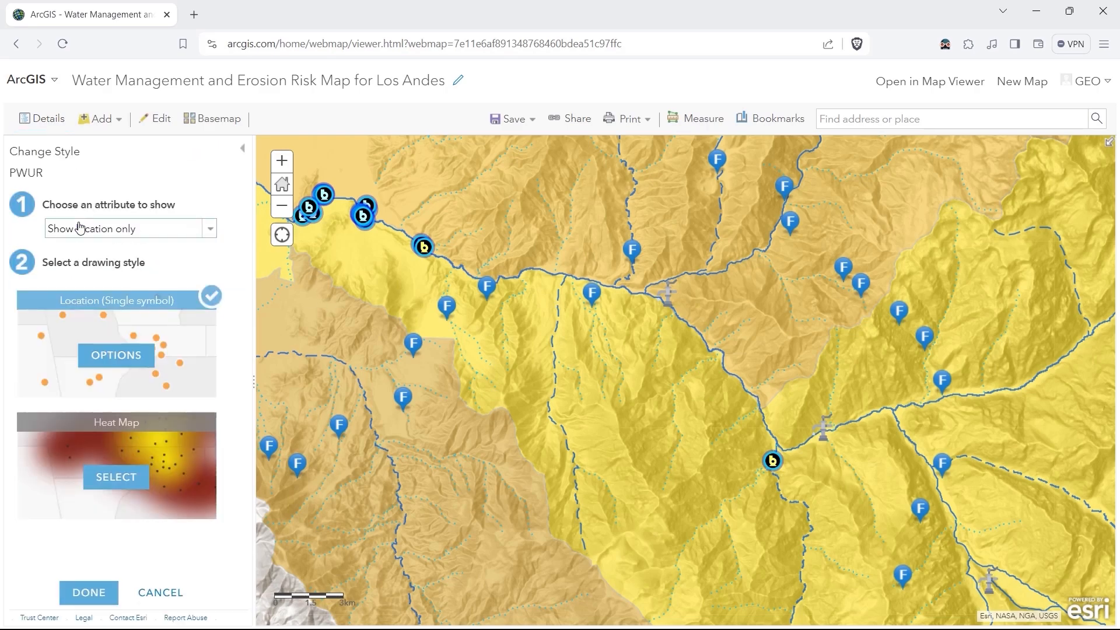
{"action": "left_click", "coordinate": [114, 356]}
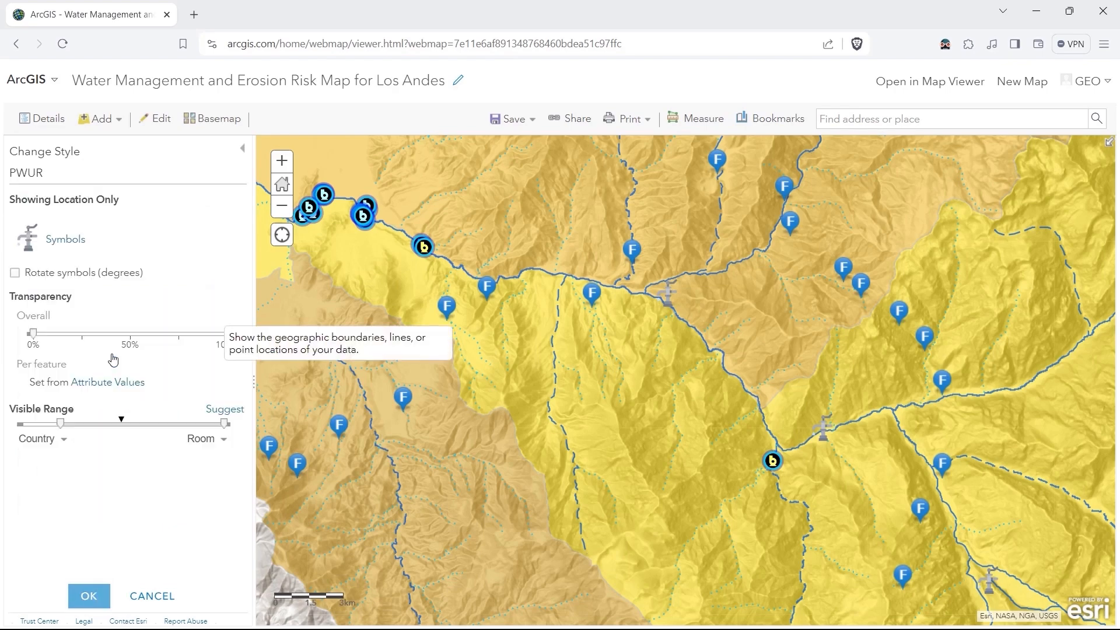
{"action": "left_click", "coordinate": [16, 273]}
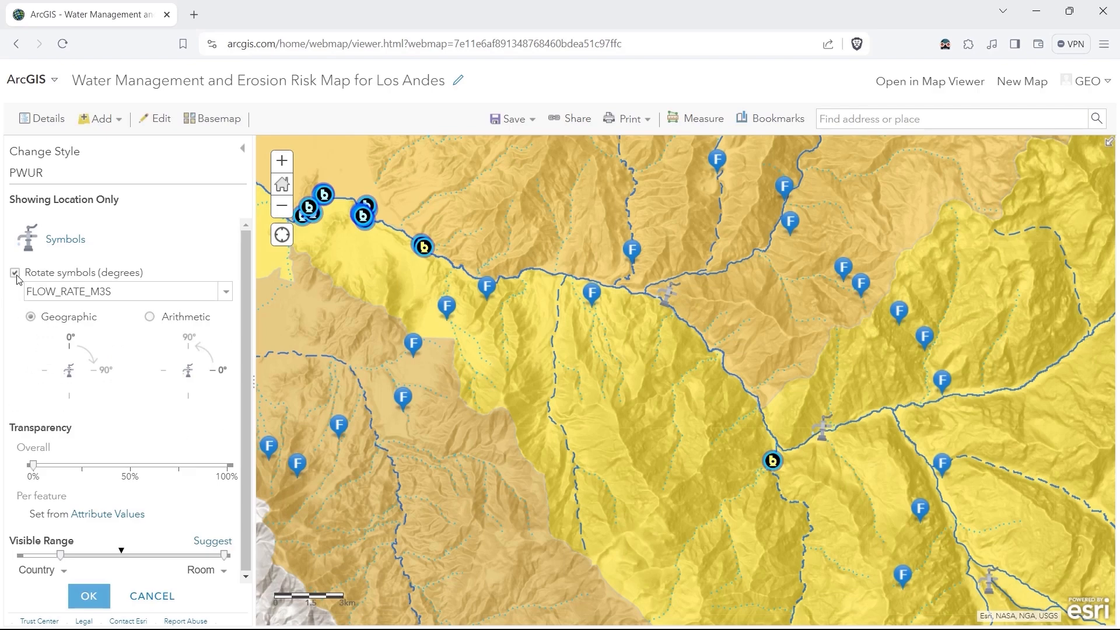
{"action": "left_click", "coordinate": [15, 273]}
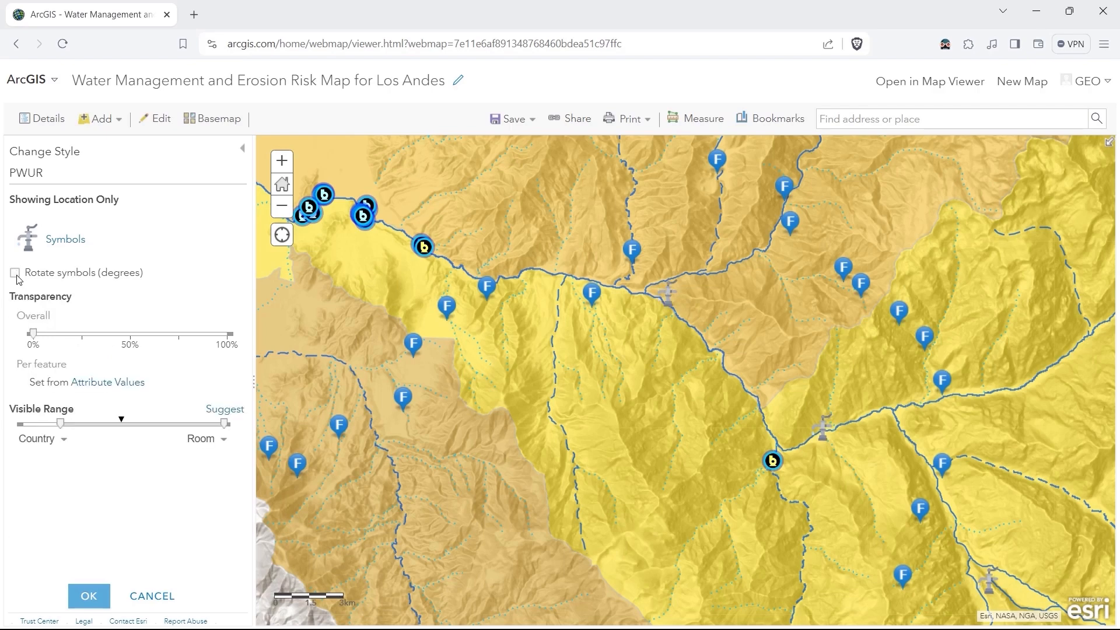
{"action": "left_click", "coordinate": [88, 594]}
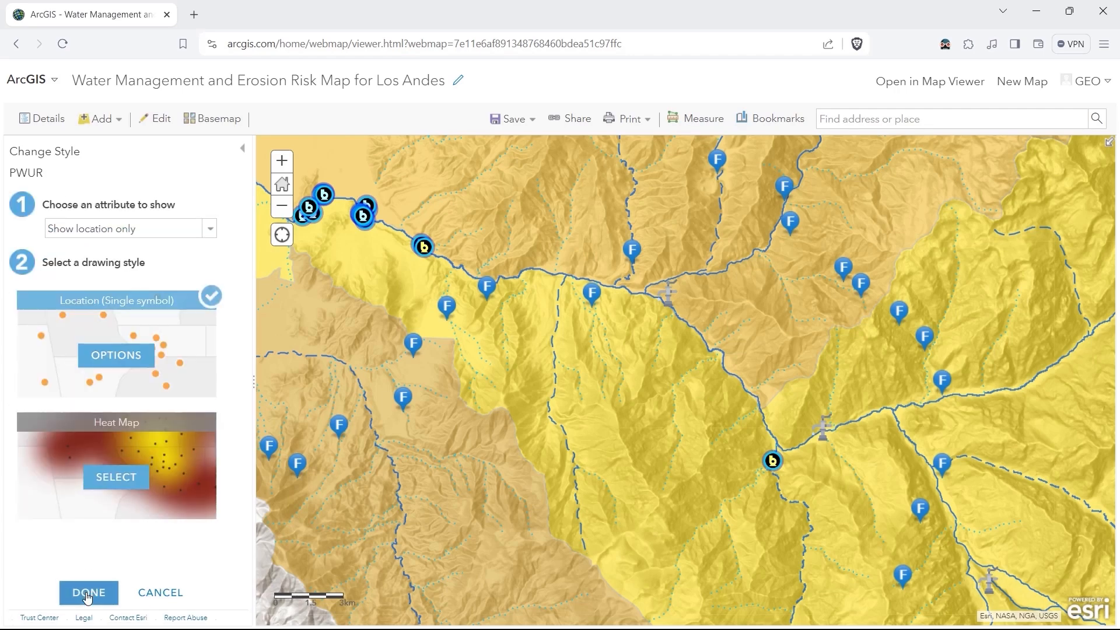
{"action": "left_click", "coordinate": [87, 593]}
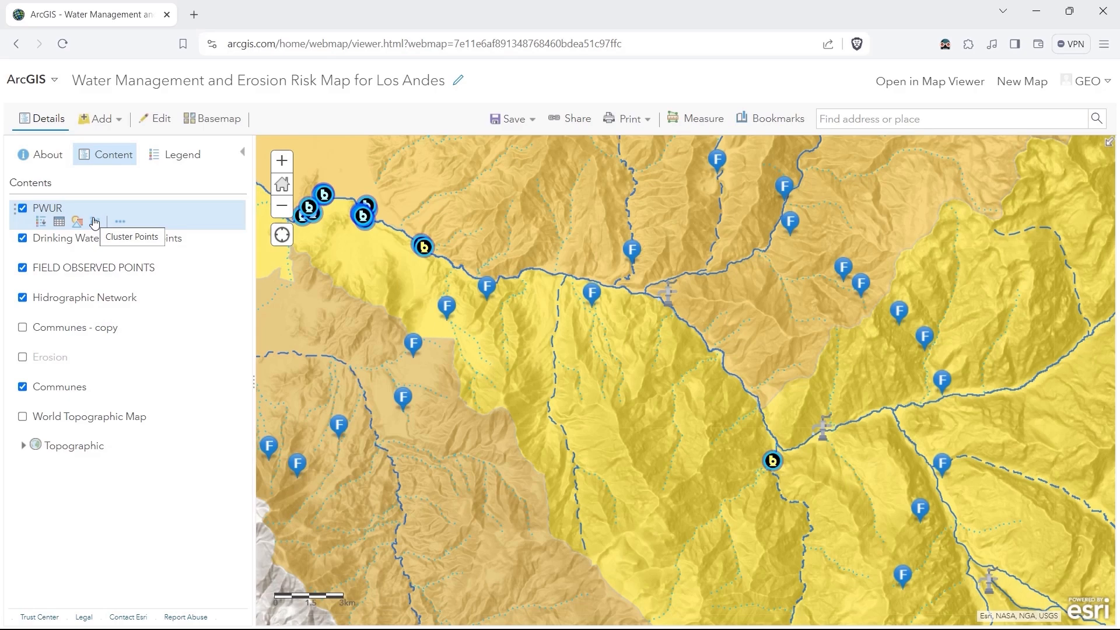
Enable point clustering for the PWUR layer.
{"action": "left_click", "coordinate": [94, 222]}
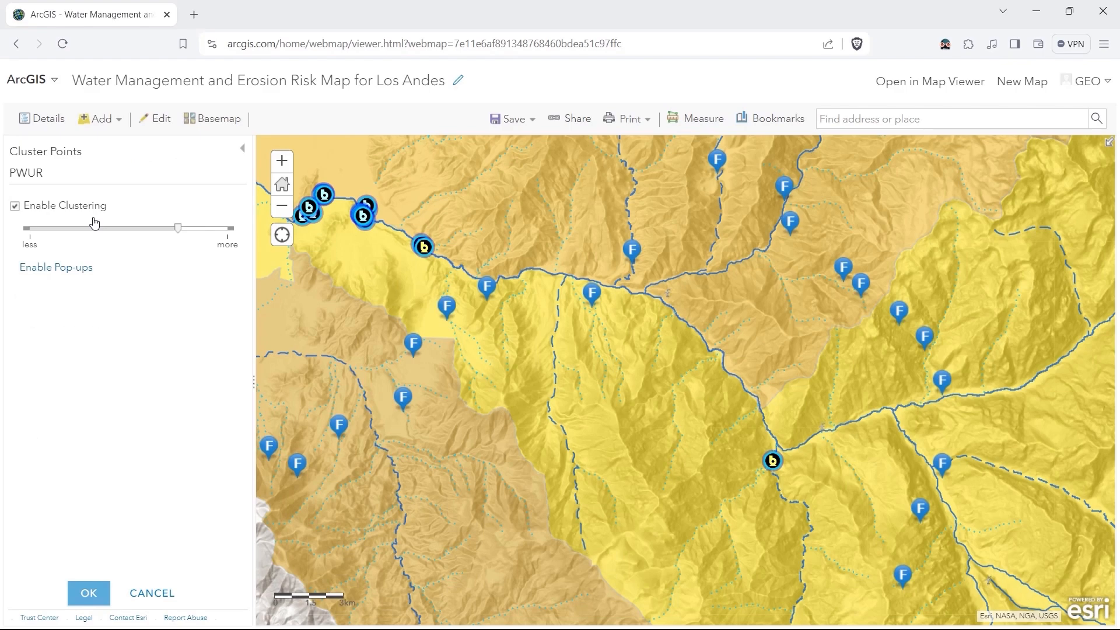
{"action": "left_click", "coordinate": [15, 209]}
{"action": "left_click", "coordinate": [15, 208]}
Reduce the PWUR clustering amount to about midway between less and more.
{"action": "scroll", "coordinate": [383, 328], "scroll_direction": "down", "scroll_amount": 2}
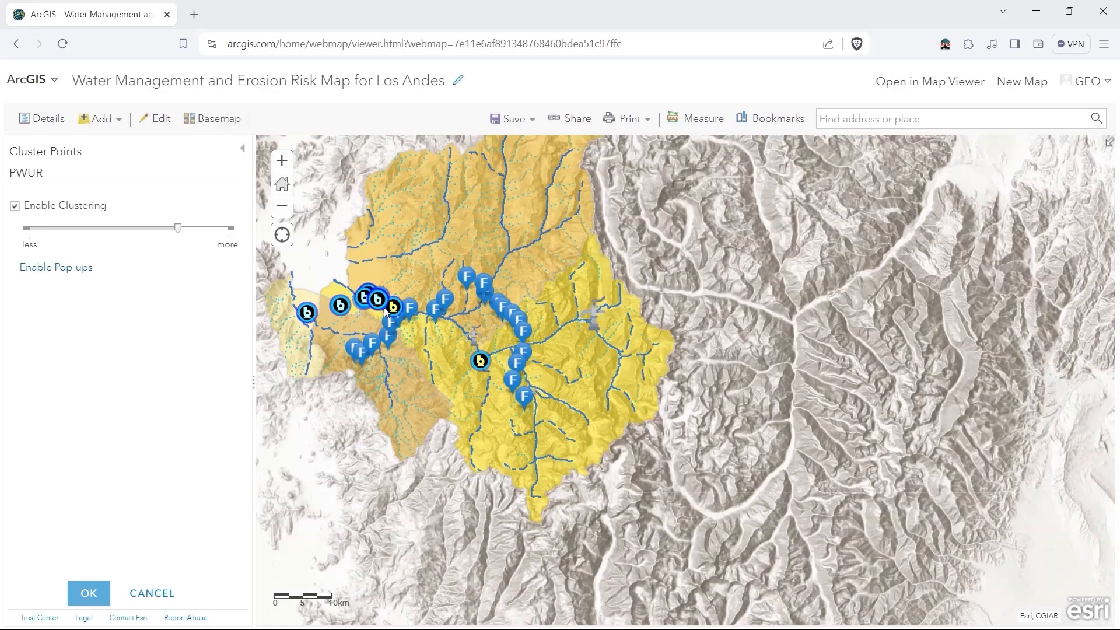
{"action": "scroll", "coordinate": [327, 306], "scroll_direction": "up", "scroll_amount": 1}
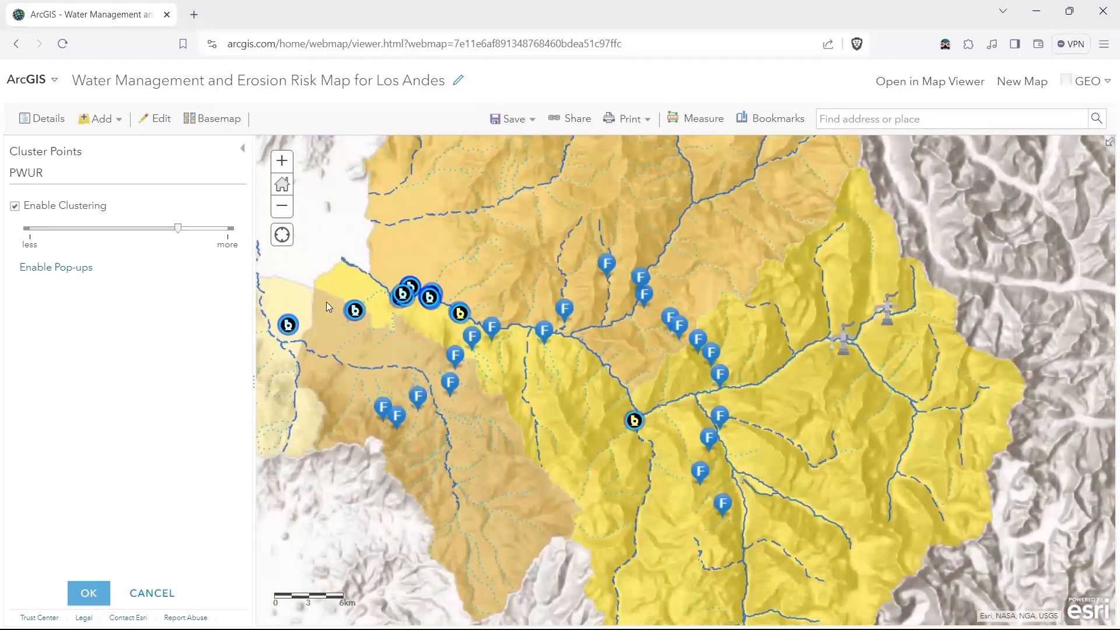
{"action": "scroll", "coordinate": [327, 305], "scroll_direction": "down", "scroll_amount": 1}
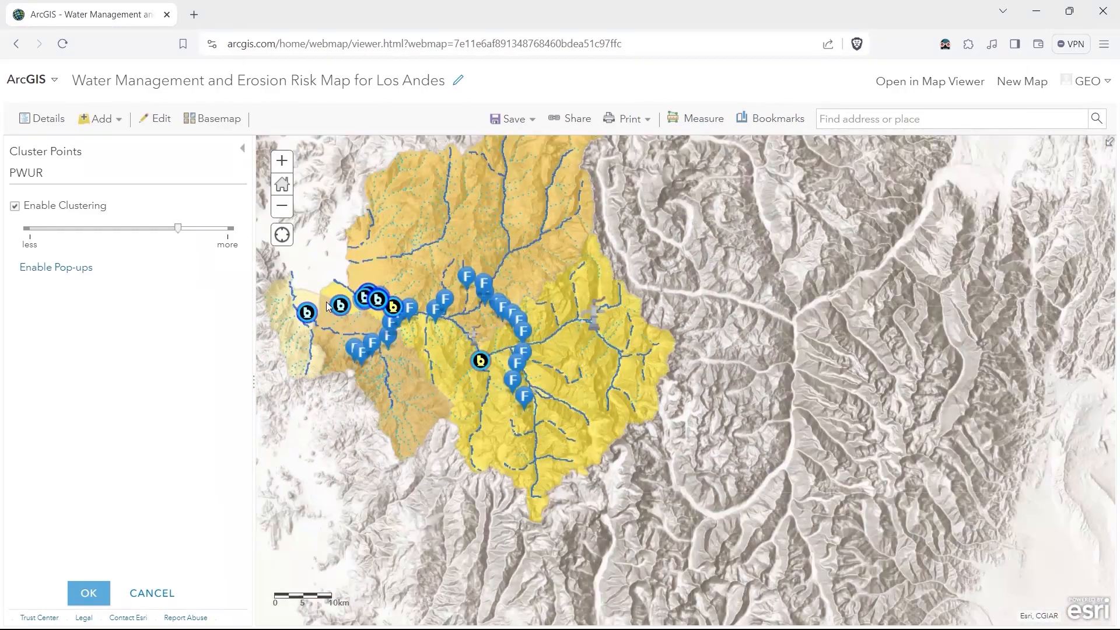
{"action": "scroll", "coordinate": [328, 306], "scroll_direction": "up", "scroll_amount": 1}
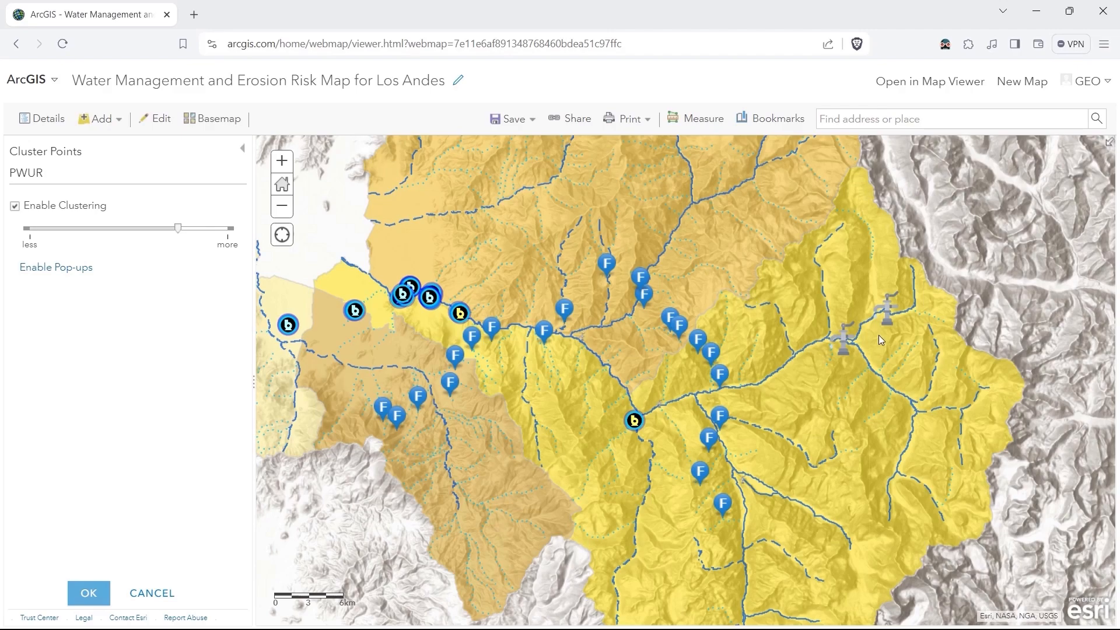
{"action": "scroll", "coordinate": [879, 335], "scroll_direction": "up", "scroll_amount": 1}
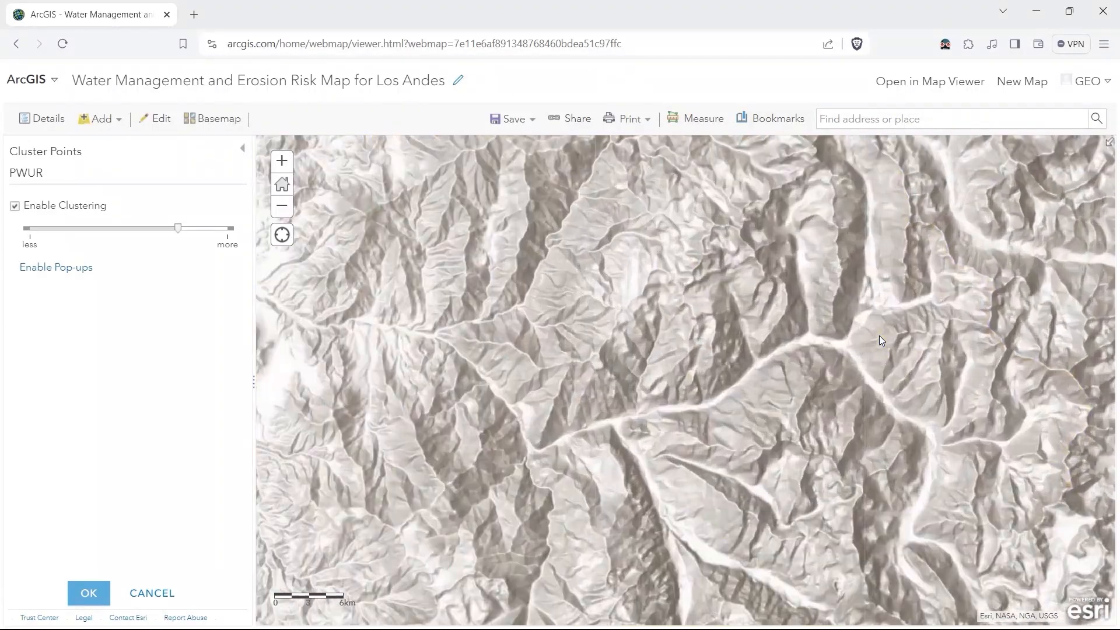
{"action": "scroll", "coordinate": [879, 335], "scroll_direction": "down", "scroll_amount": 3}
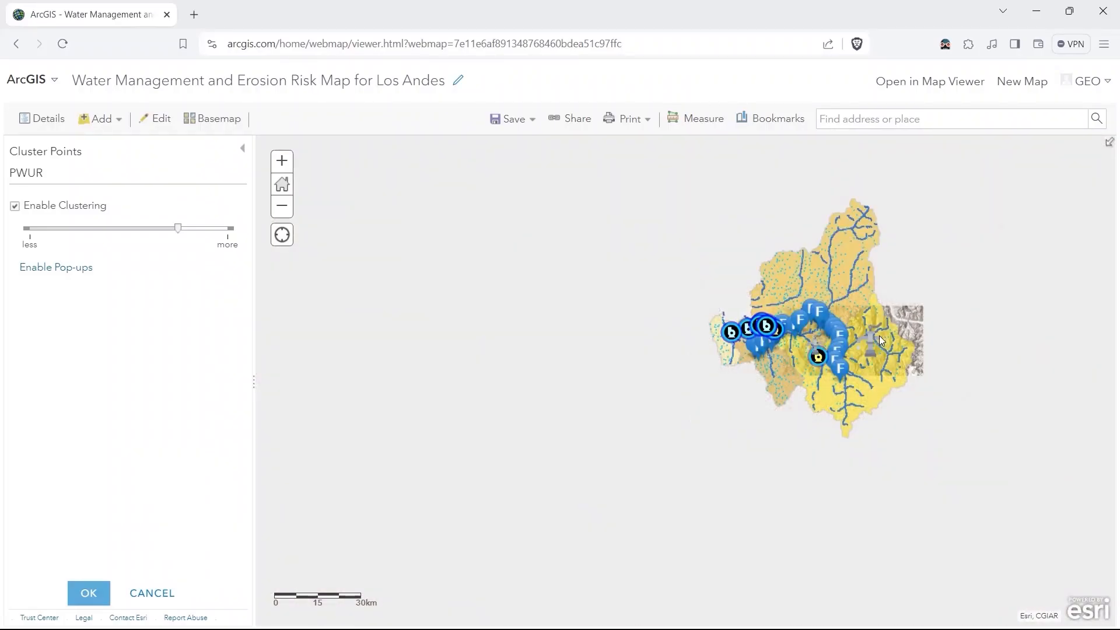
{"action": "scroll", "coordinate": [879, 335], "scroll_direction": "up", "scroll_amount": 2}
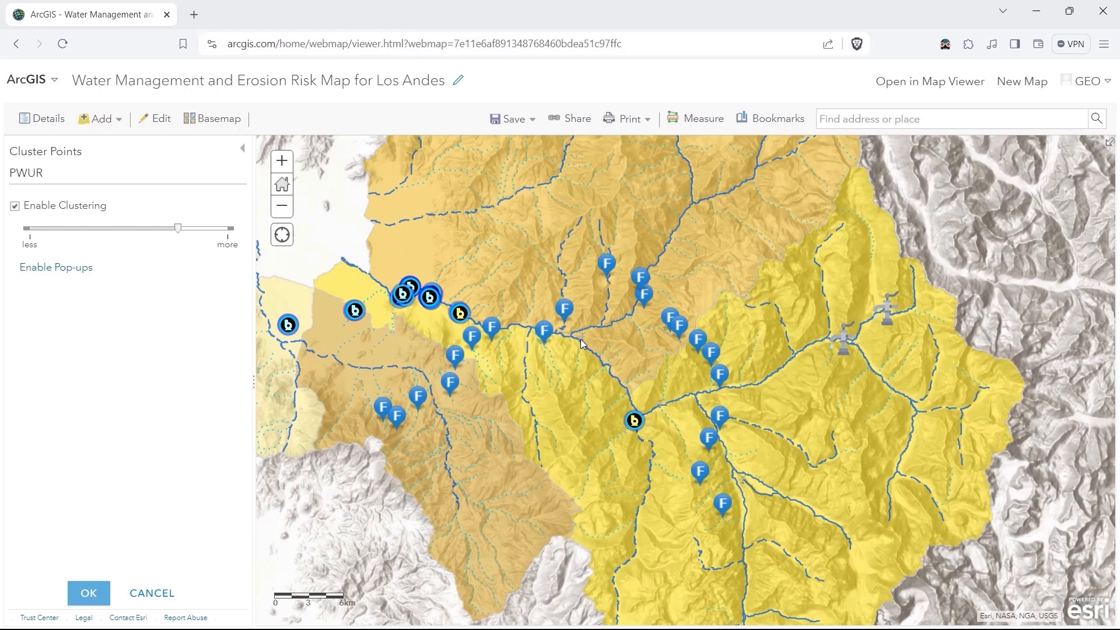
{"action": "left_click_drag", "start_coordinate": [178, 228], "coordinate": [120, 234]}
Browse the attributes of each feature in the PWUR cluster on the river in eastern Los Andes.
{"action": "left_click", "coordinate": [846, 345]}
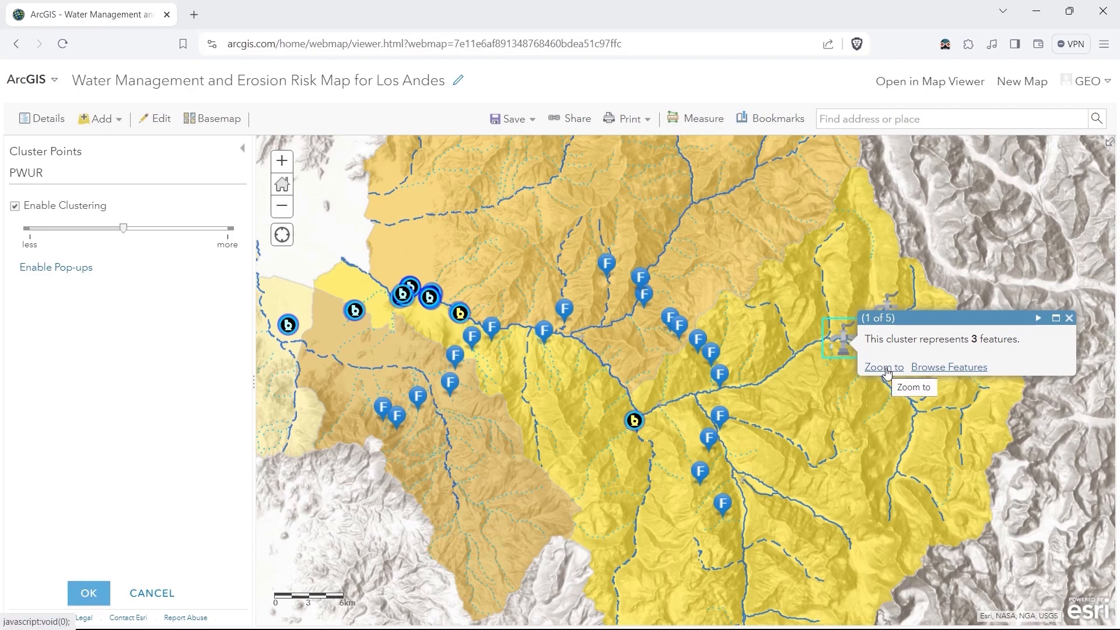
{"action": "left_click", "coordinate": [928, 367]}
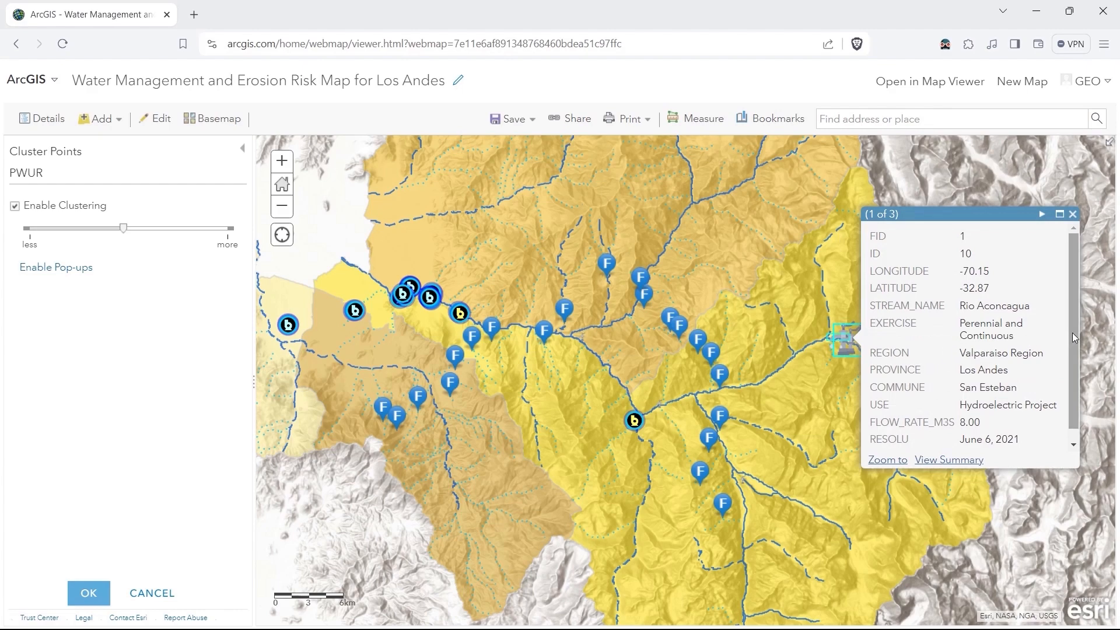
{"action": "scroll", "coordinate": [1074, 337], "scroll_direction": "down", "scroll_amount": 1}
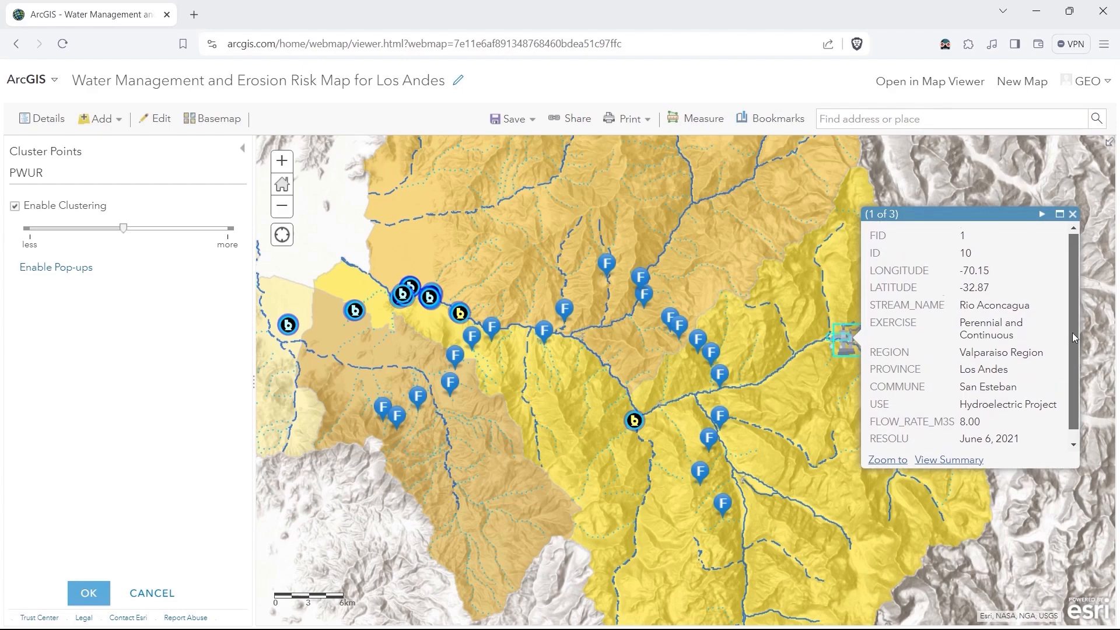
{"action": "scroll", "coordinate": [1075, 337], "scroll_direction": "up", "scroll_amount": 1}
{"action": "left_click", "coordinate": [1041, 215]}
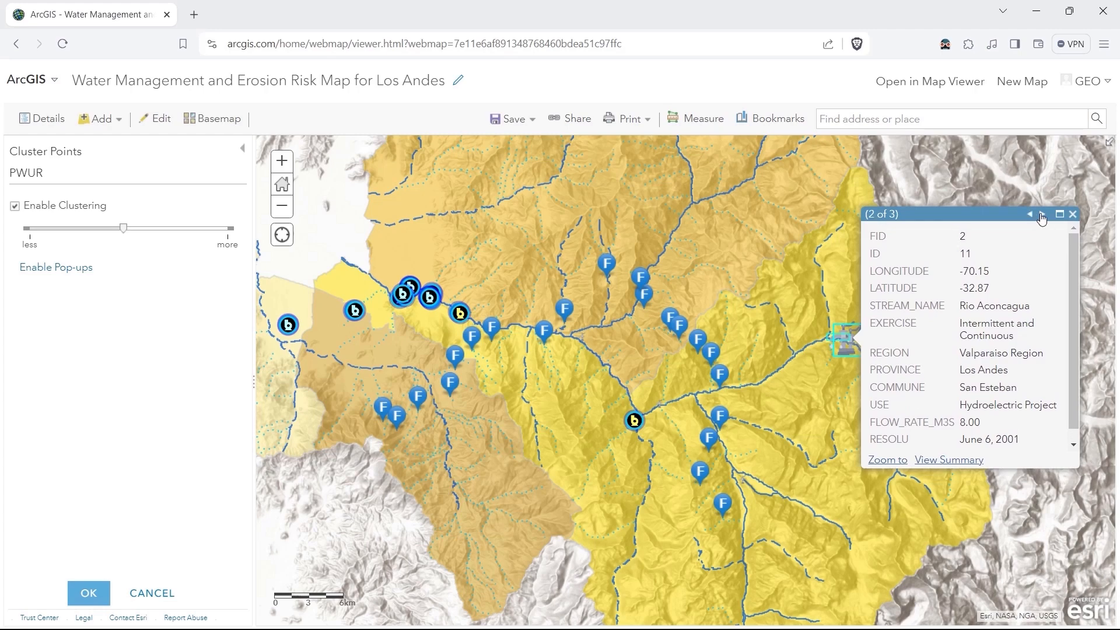
{"action": "left_click", "coordinate": [1042, 216]}
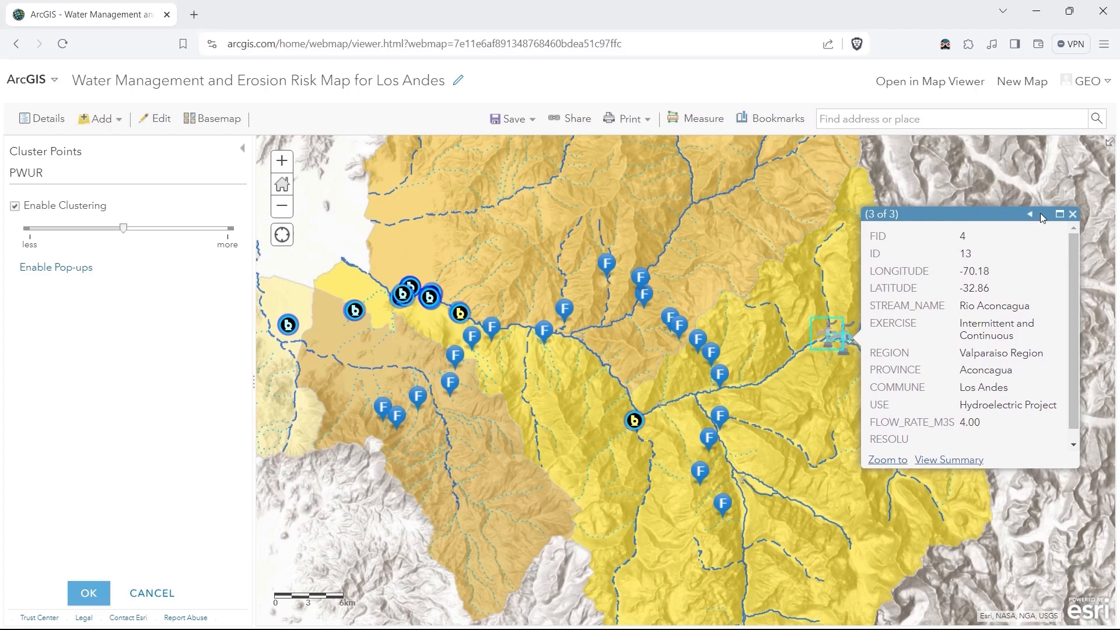
{"action": "left_click", "coordinate": [1073, 215]}
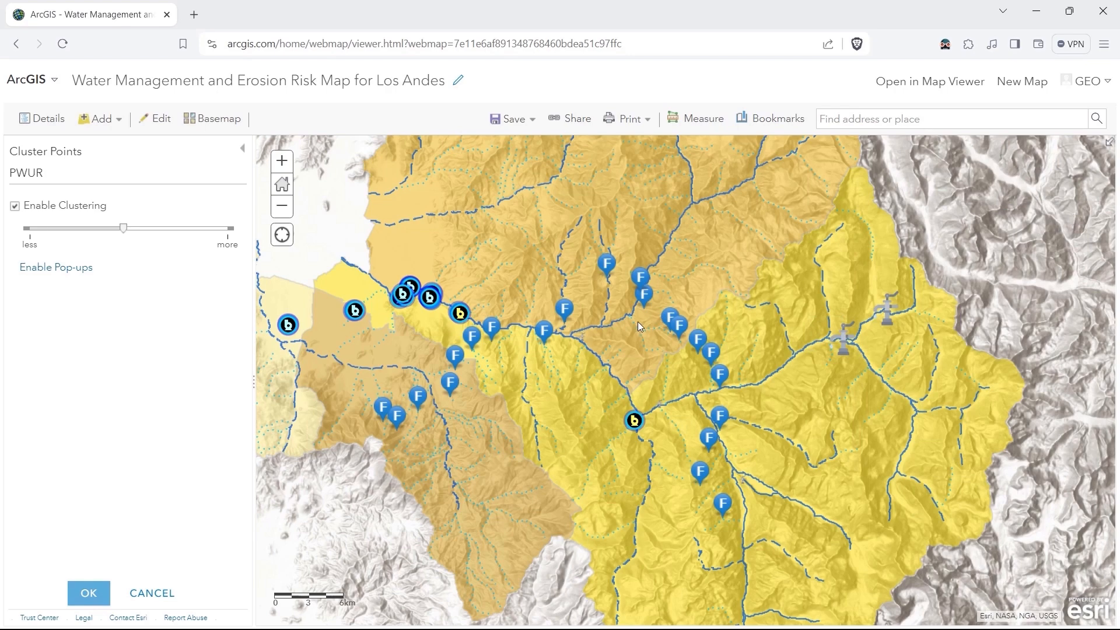
Page through the pop-ups of the overlapping features at the river junction near the middle of the map.
{"action": "left_click", "coordinate": [580, 340]}
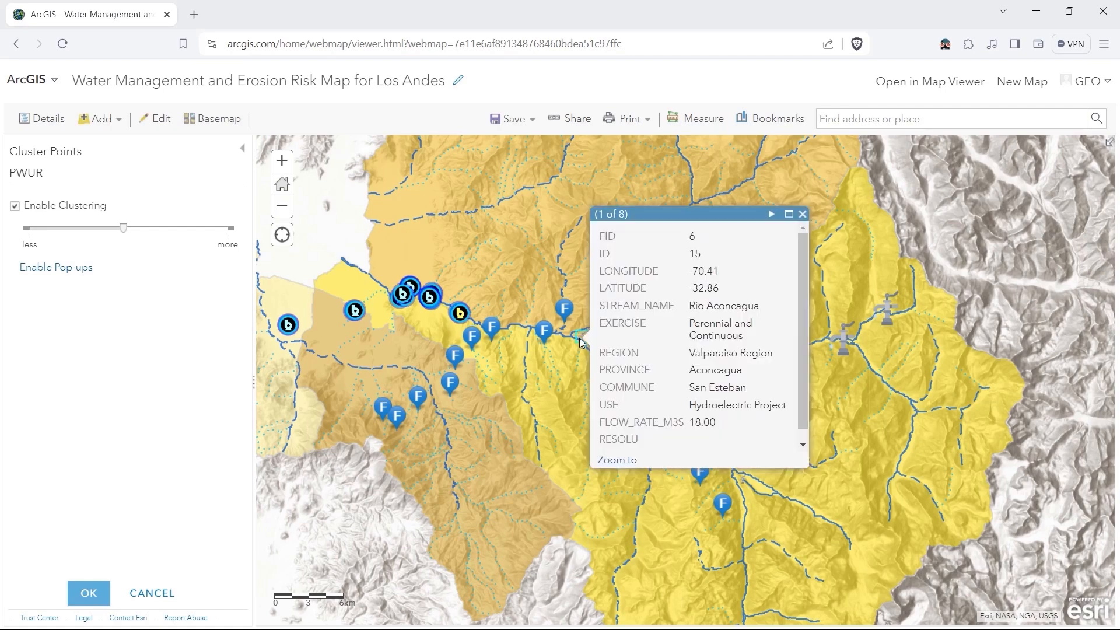
{"action": "left_click", "coordinate": [771, 214]}
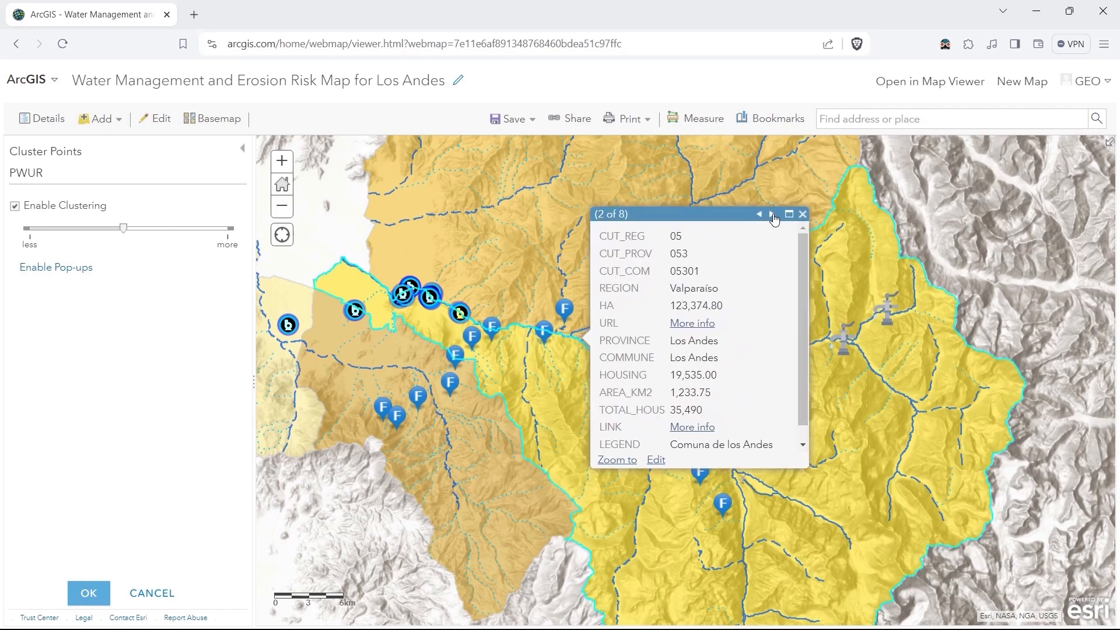
{"action": "left_click", "coordinate": [772, 215]}
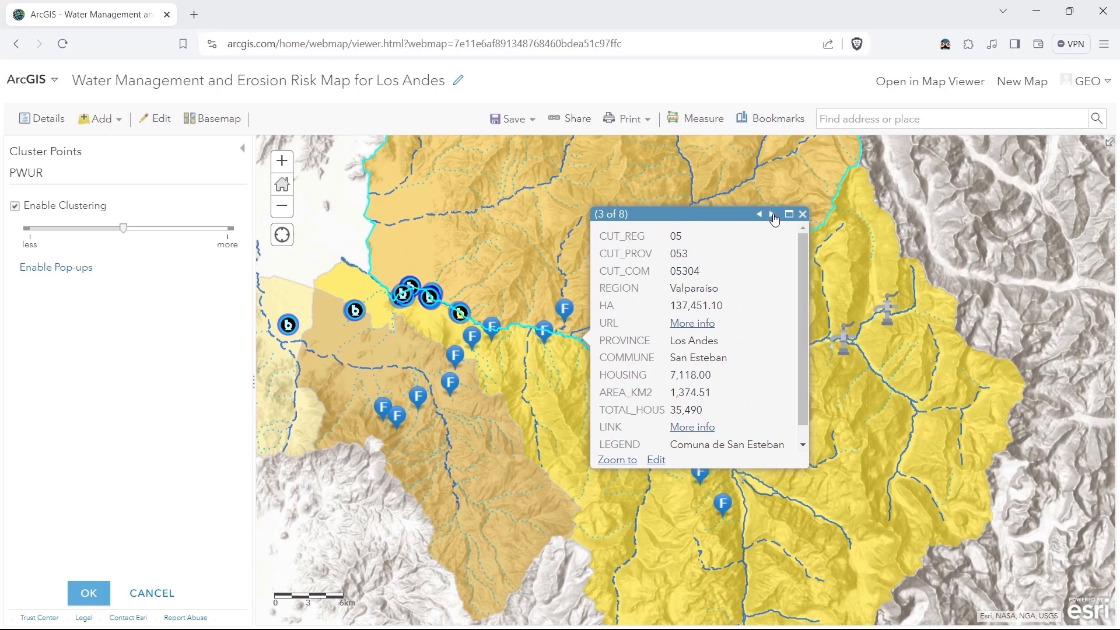
{"action": "left_click", "coordinate": [772, 215]}
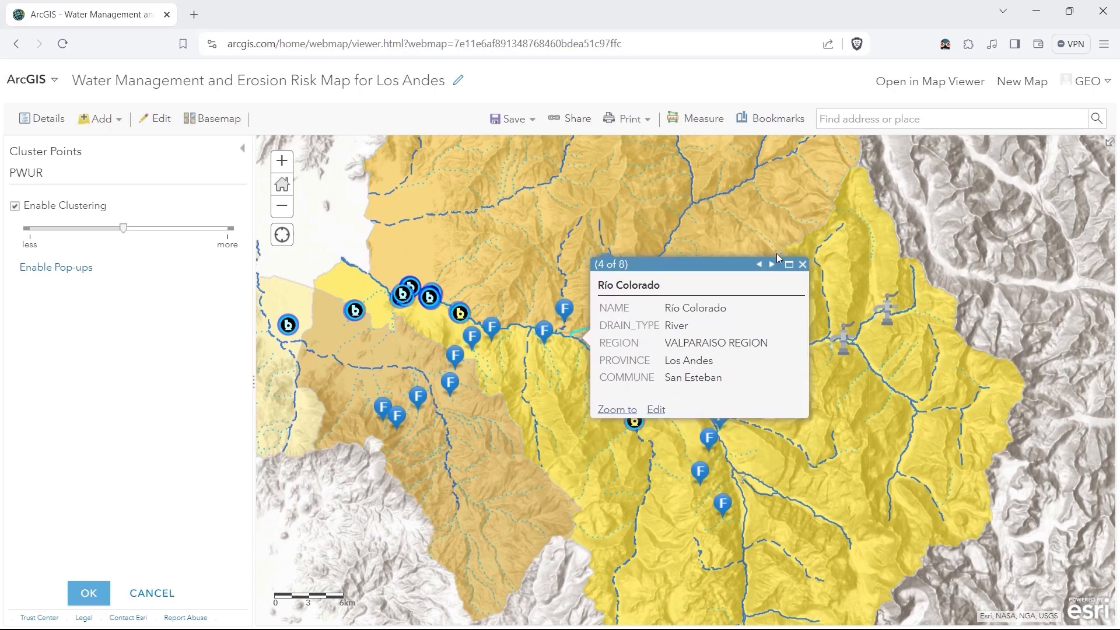
{"action": "left_click", "coordinate": [802, 265]}
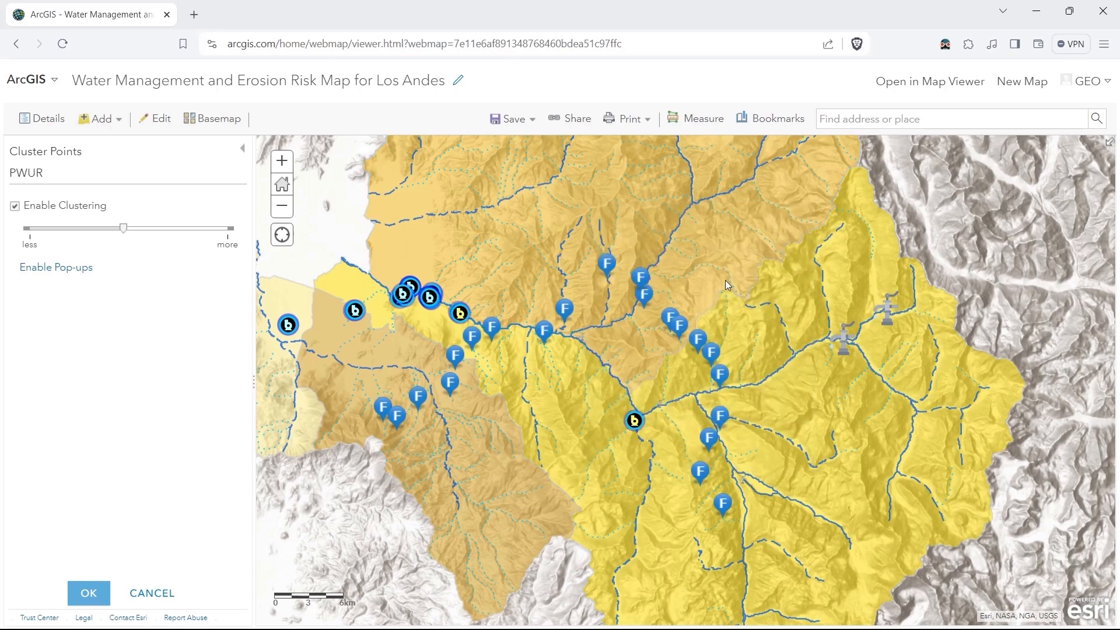
Give the PWUR cluster pop-ups the title Water Rights, keep them shown, and apply the clustering settings.
{"action": "left_click", "coordinate": [65, 269]}
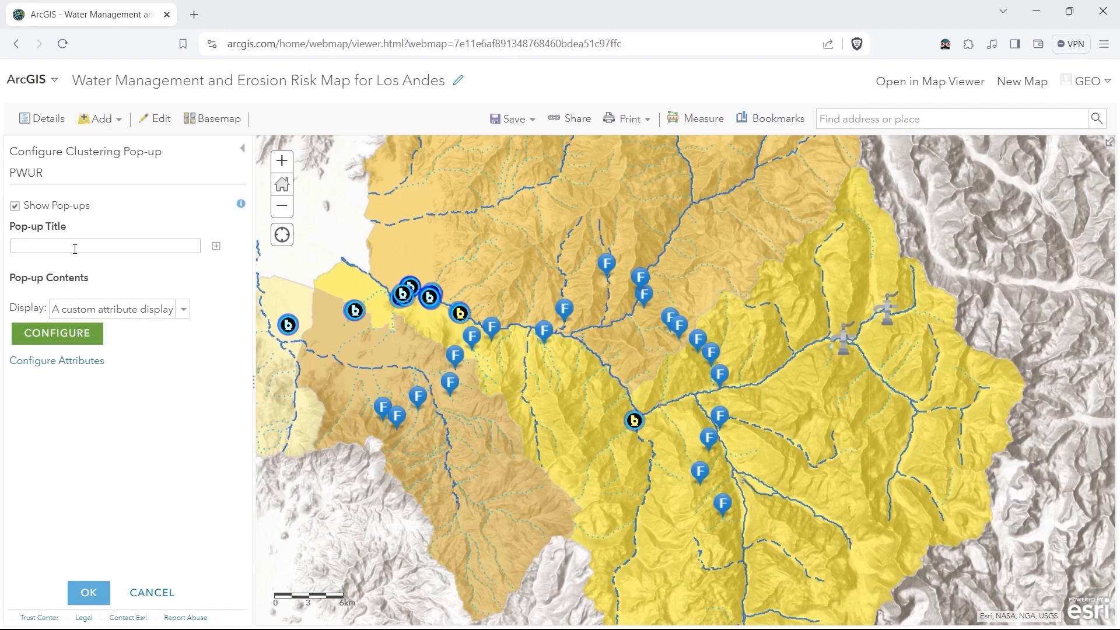
{"action": "left_click", "coordinate": [16, 208]}
{"action": "left_click", "coordinate": [16, 208]}
{"action": "left_click", "coordinate": [16, 207]}
{"action": "left_click", "coordinate": [16, 208]}
{"action": "left_click", "coordinate": [39, 248]}
{"action": "type", "text": "Water Rights"}
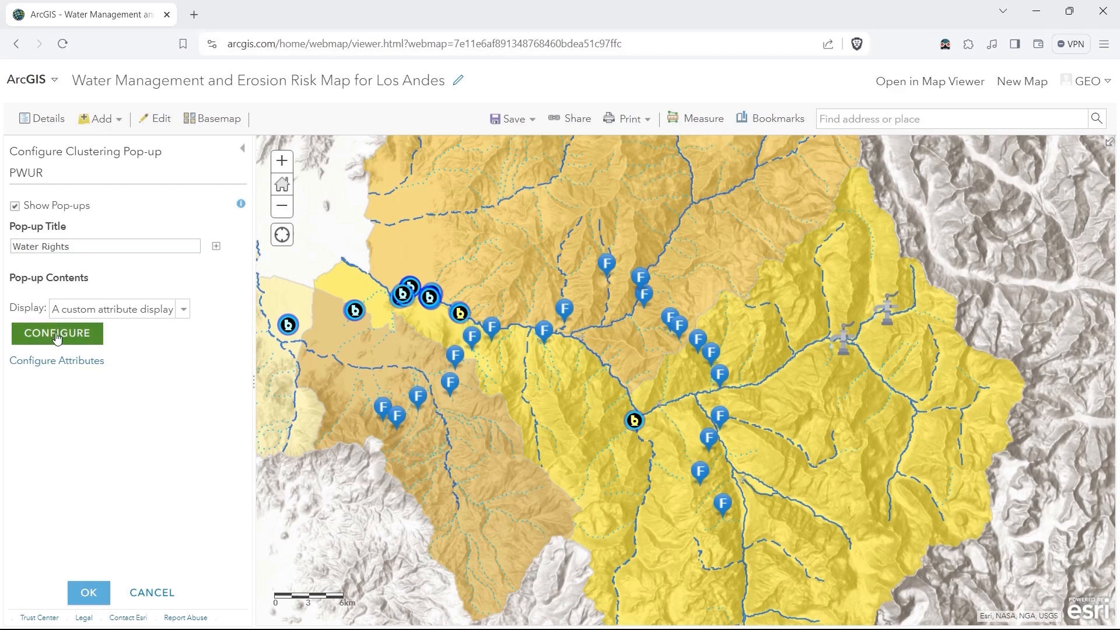
{"action": "left_click", "coordinate": [93, 598]}
{"action": "left_click", "coordinate": [93, 598]}
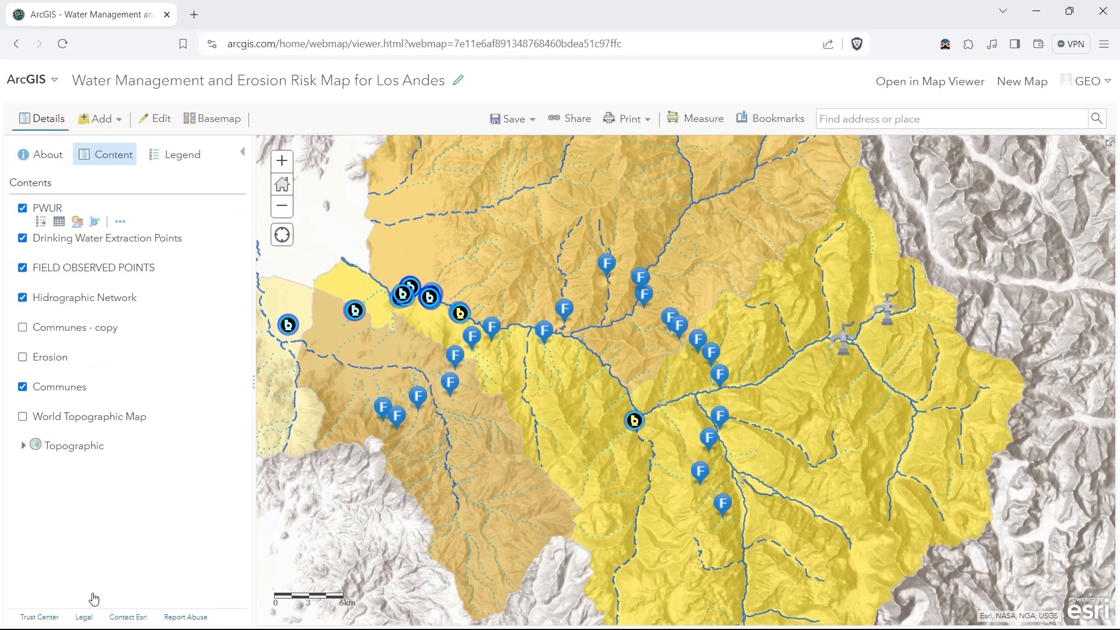